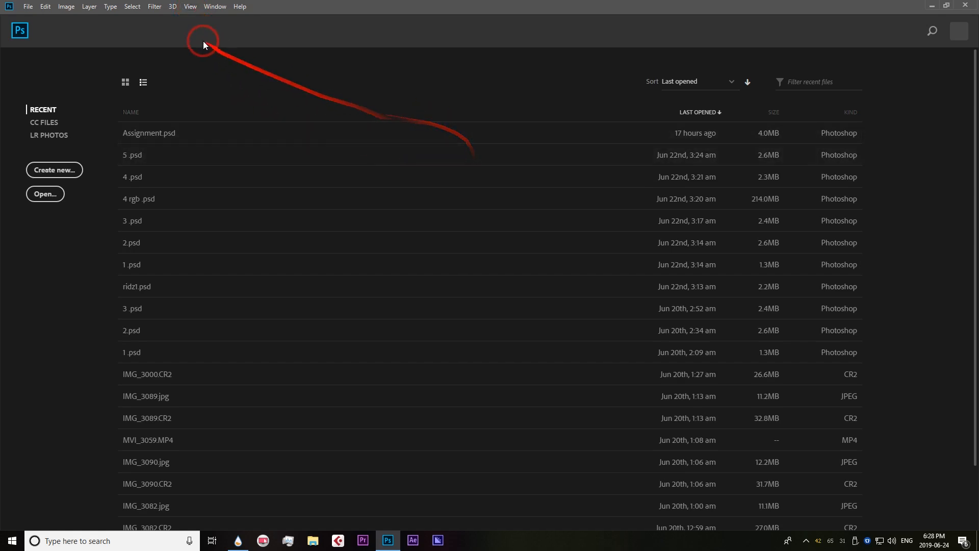
Step: Switch the workspace to Essentials (Default)
left_click(216, 7)
mouse_move(232, 28)
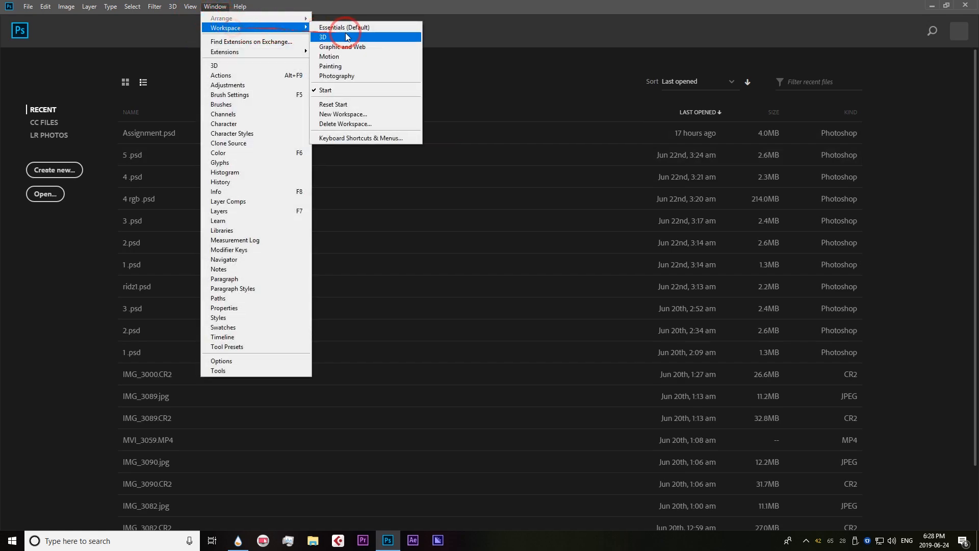
left_click(350, 26)
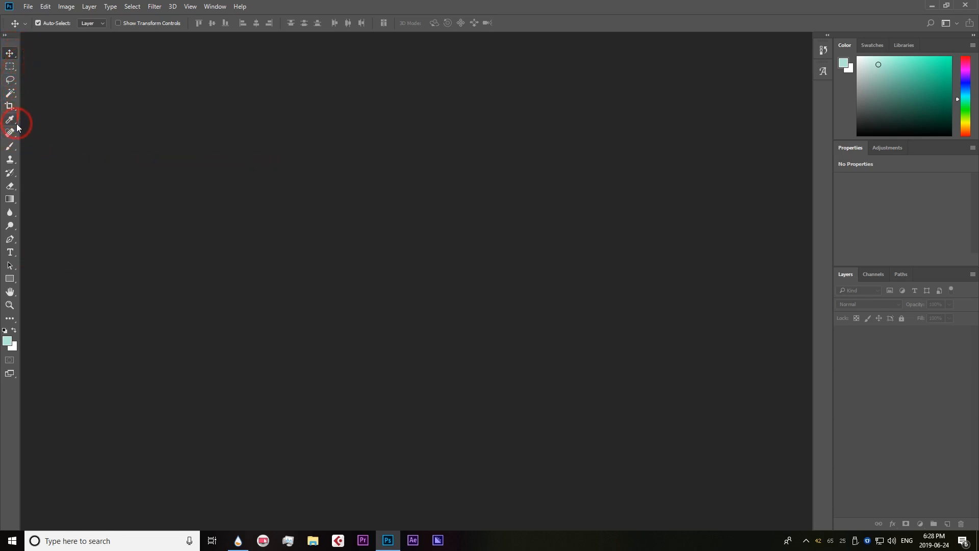
Step: Look through the Swatches, Libraries and Adjustments panels, returning to Color and Properties
left_click(871, 45)
left_click(894, 45)
left_click(849, 46)
left_click(887, 147)
left_click(856, 148)
key("ctrl+n")
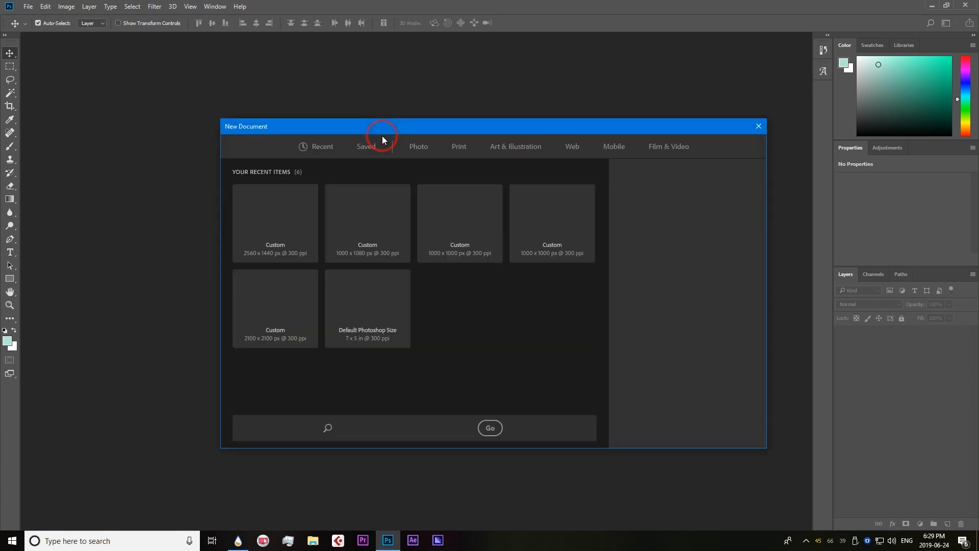
left_click_drag(407, 128, 374, 120)
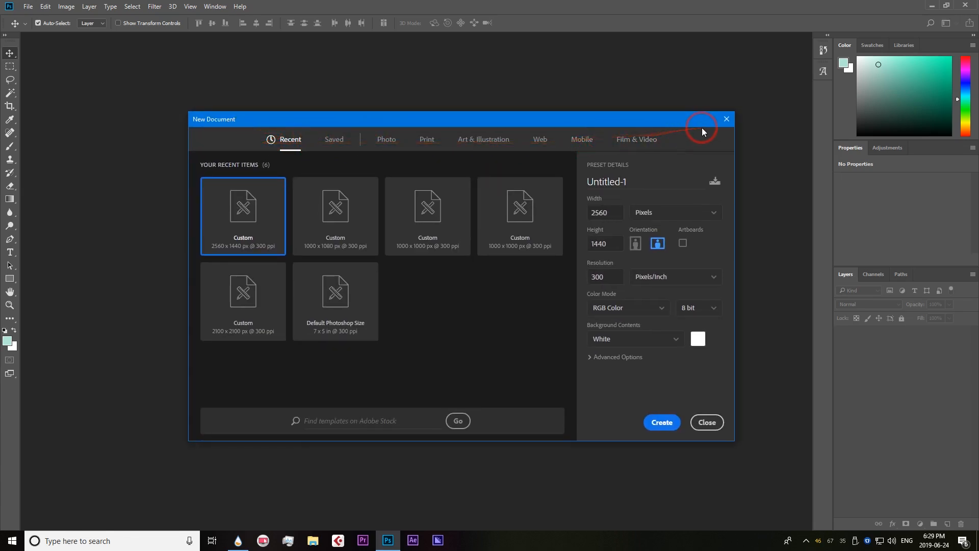
left_click(725, 119)
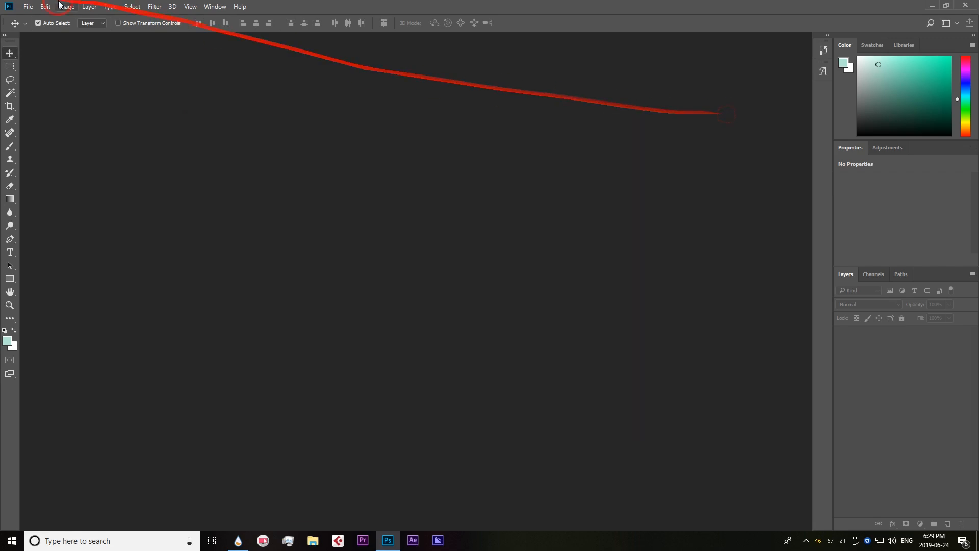
Step: Start a new document and move its setup window clear of the workspace centre
left_click(28, 6)
left_click(42, 19)
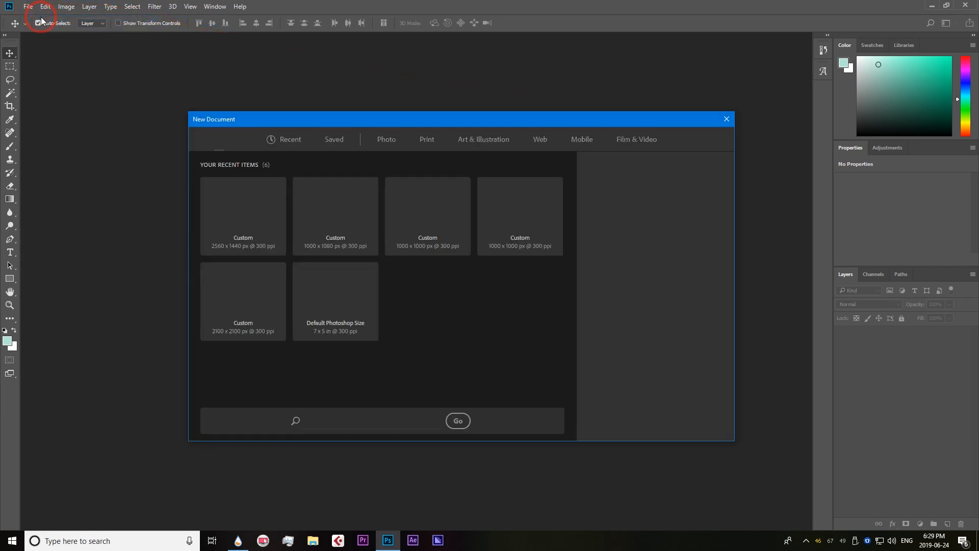
left_click_drag(401, 127, 384, 103)
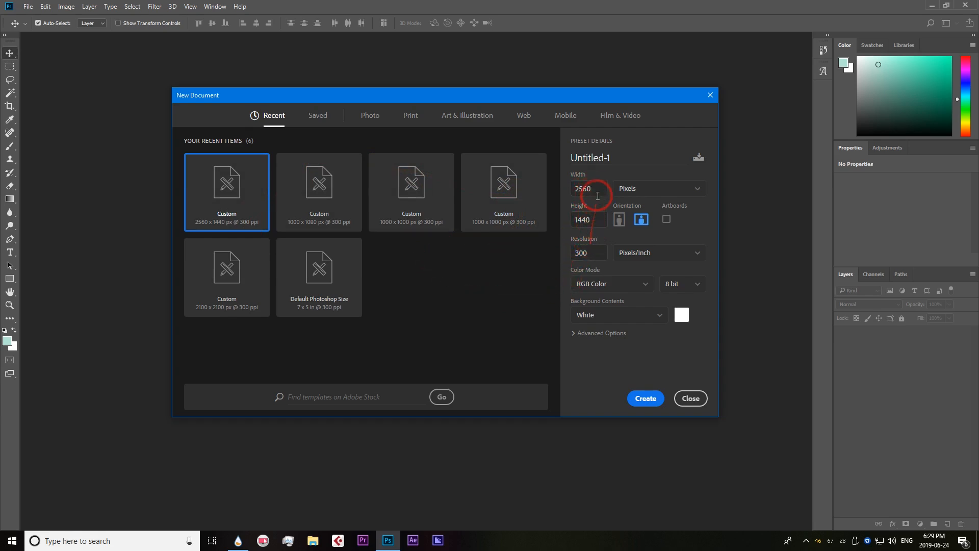
Step: Examine the size, measurement unit and color mode options for the new document
left_click(596, 221)
left_click(640, 190)
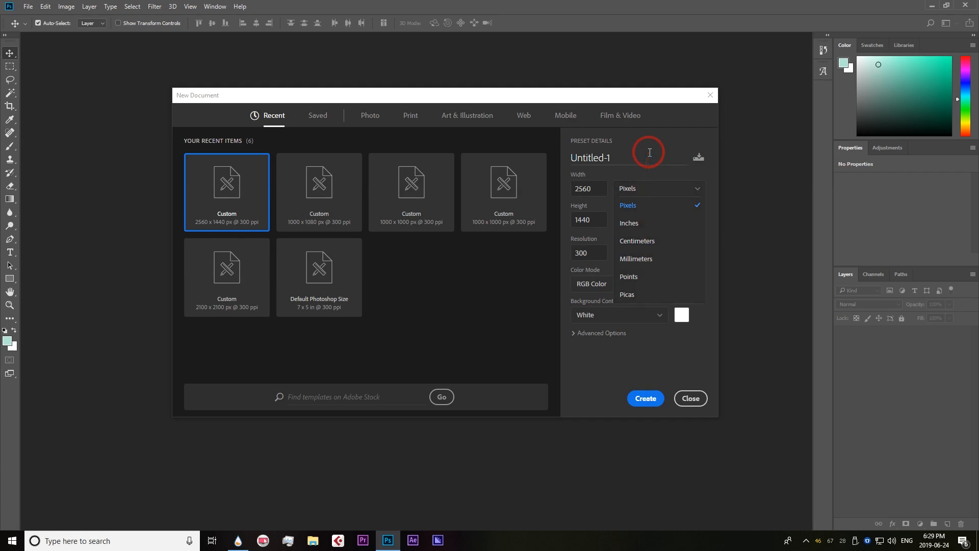
left_click(592, 176)
left_click(621, 284)
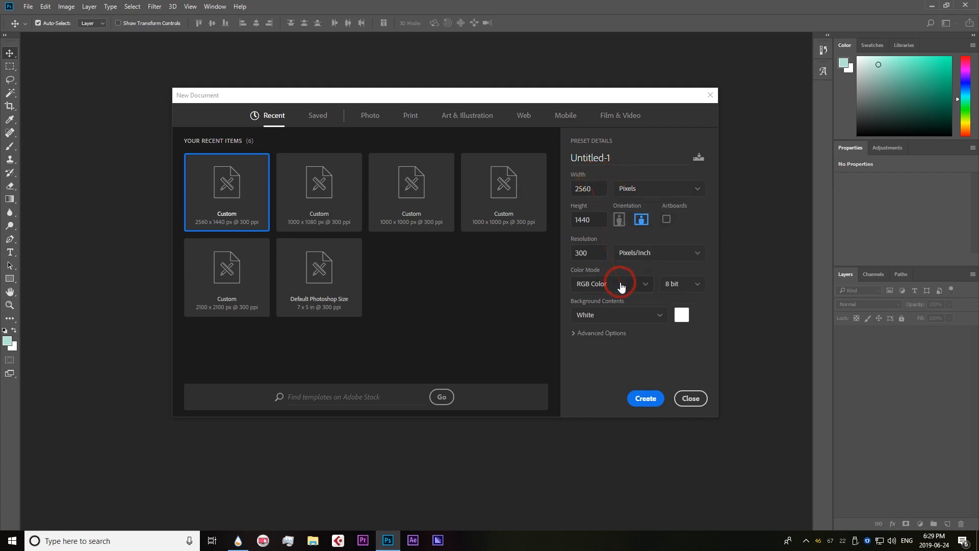
left_click(620, 284)
left_click(621, 286)
left_click(562, 254)
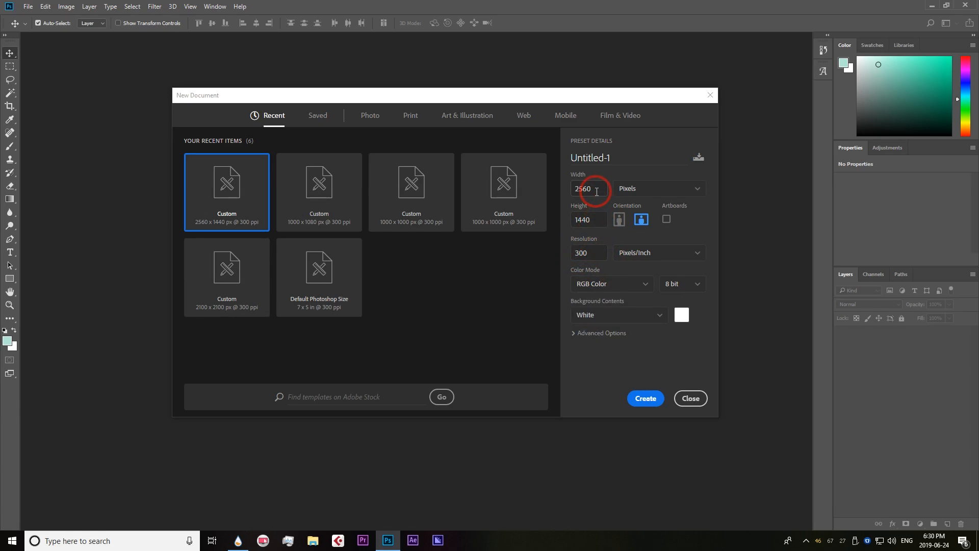
left_click(646, 190)
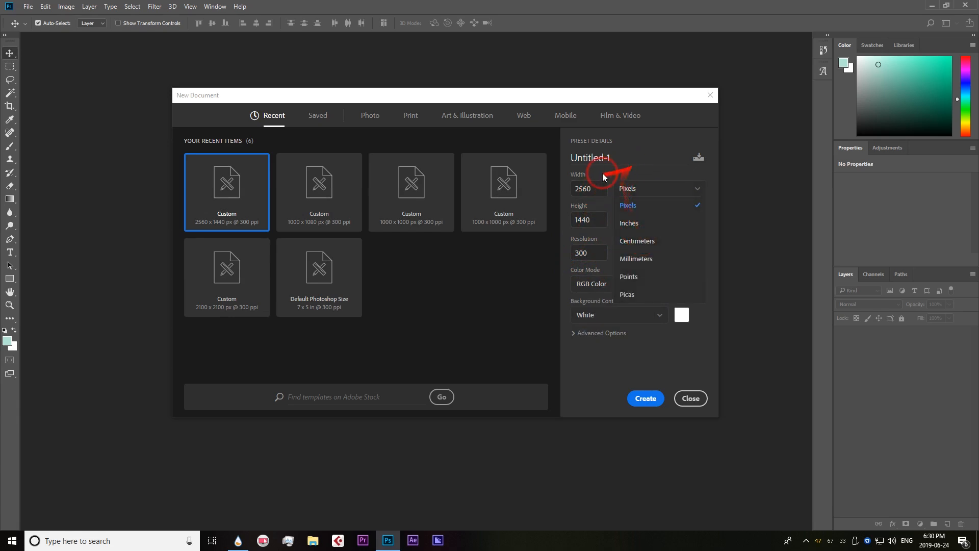
left_click(568, 169)
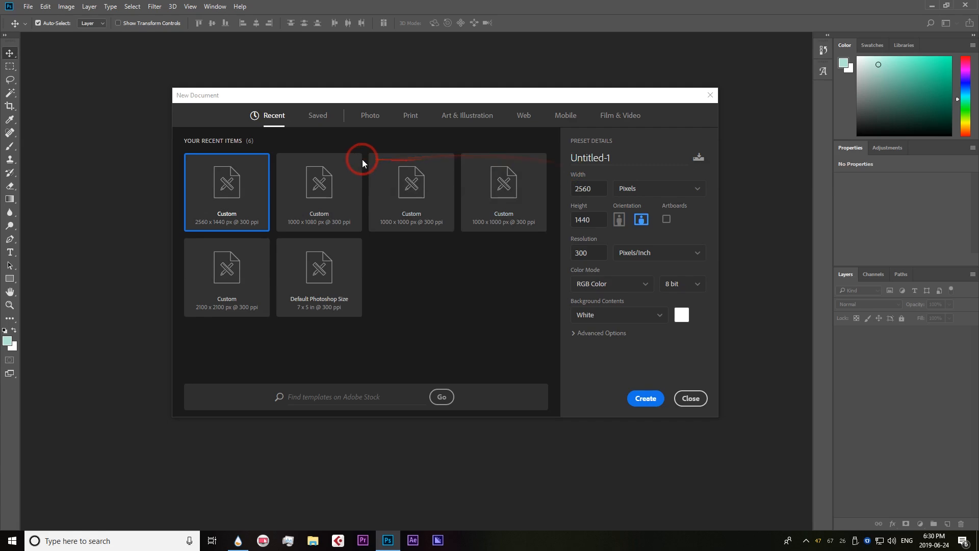
Step: Browse the Photo and Print document presets and return to the recent items
left_click(377, 121)
left_click(247, 183)
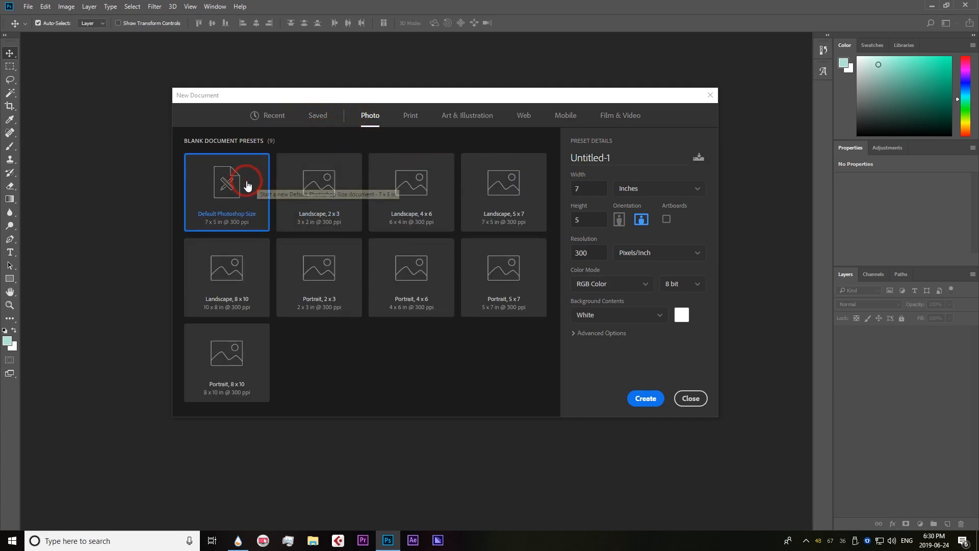
left_click(406, 114)
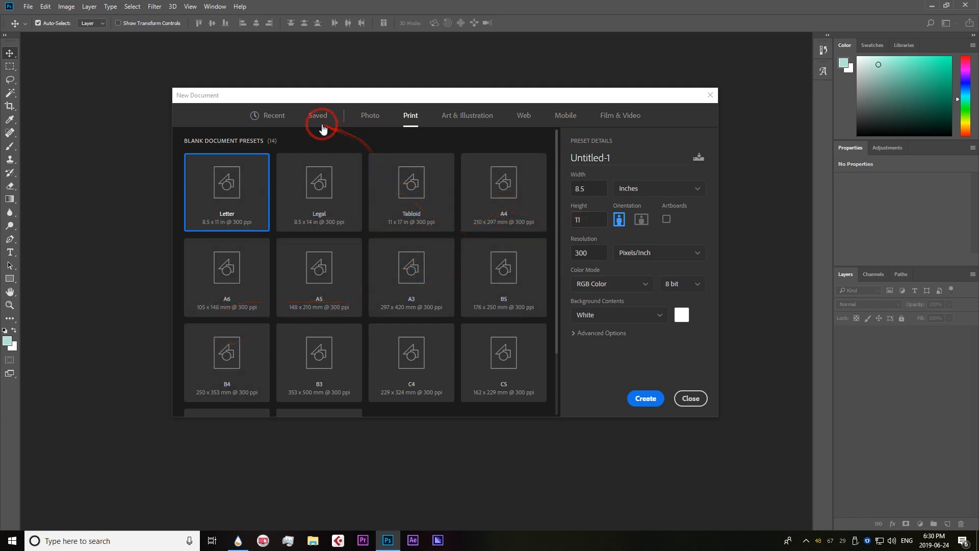
left_click(272, 114)
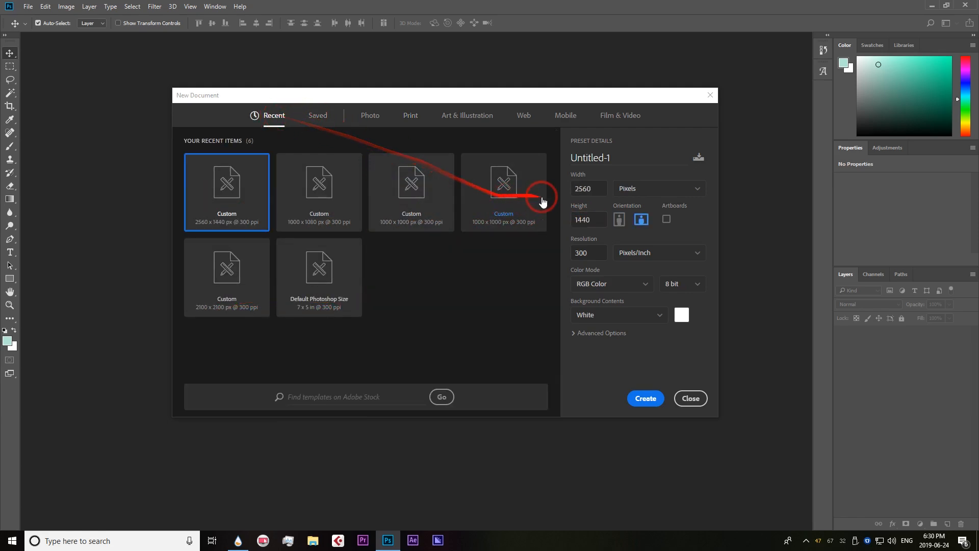
Step: Name the new document Example and set its size to 1000 by 1000 pixels
left_click(633, 155)
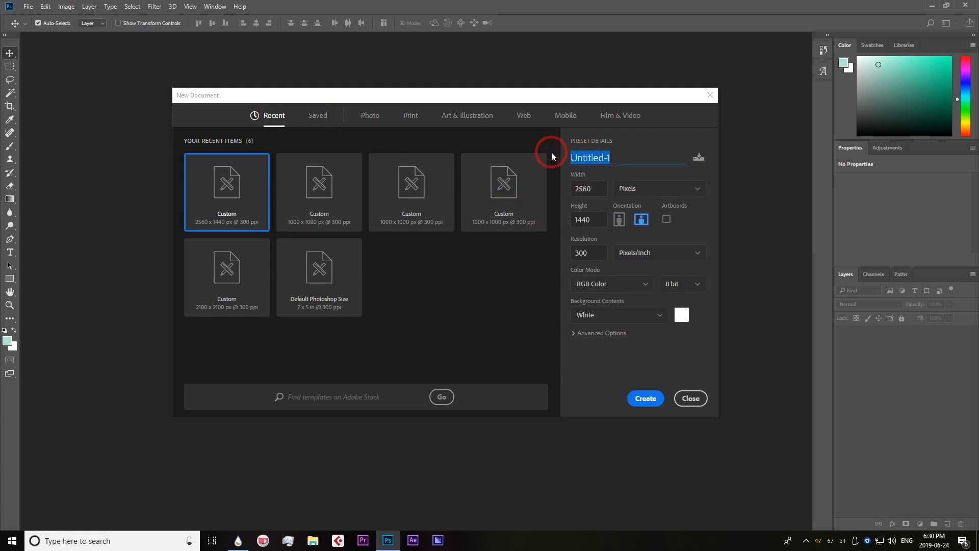
type("Example")
left_click(662, 189)
left_click(662, 189)
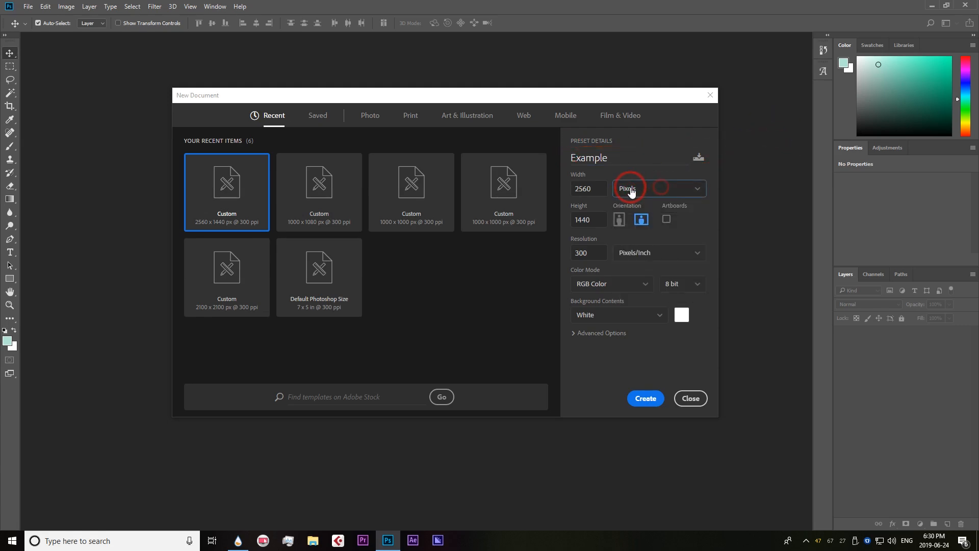
left_click(593, 190)
type("1000")
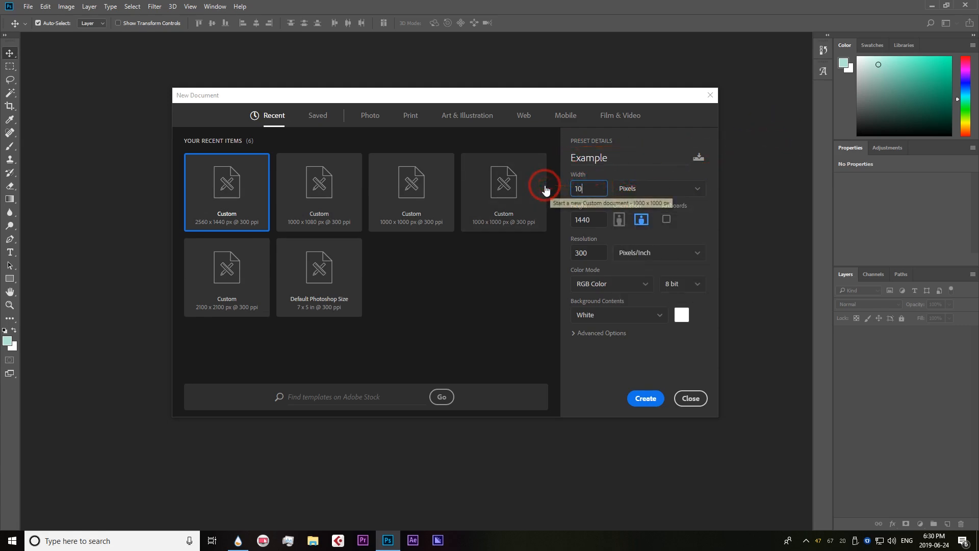
left_click(572, 222)
type("1000")
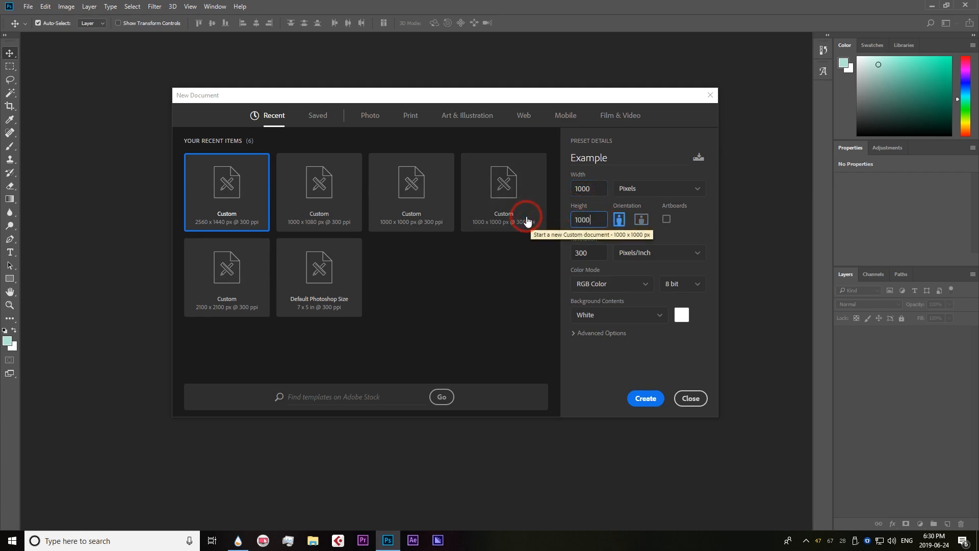
Step: Review the orientation and resolution settings of the new document
left_click(641, 221)
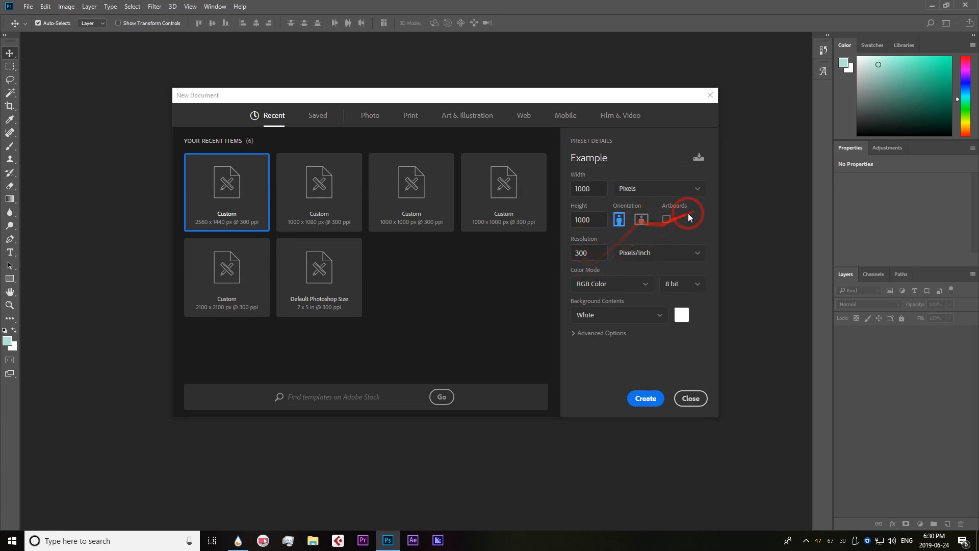
left_click_drag(595, 251, 562, 253)
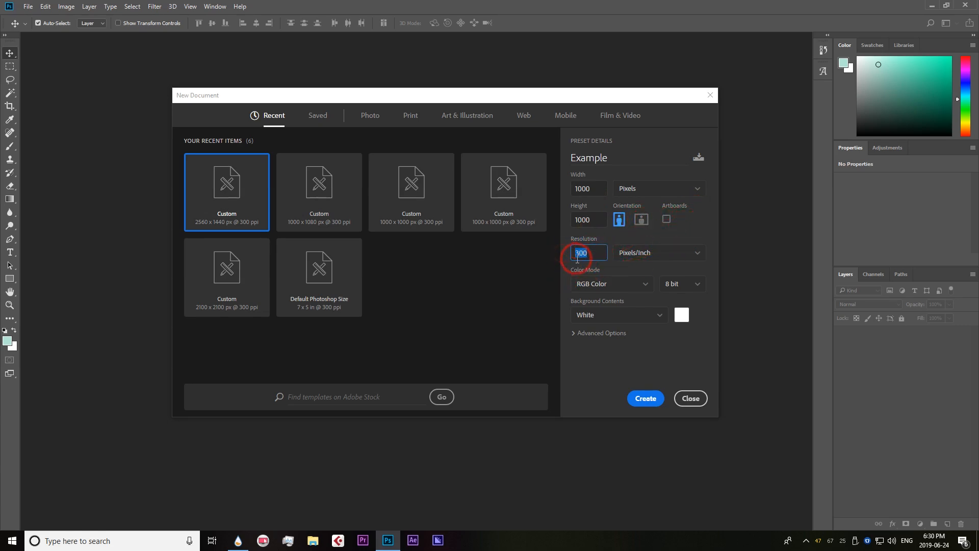
left_click(577, 257)
left_click_drag(596, 256, 559, 251)
left_click(591, 252)
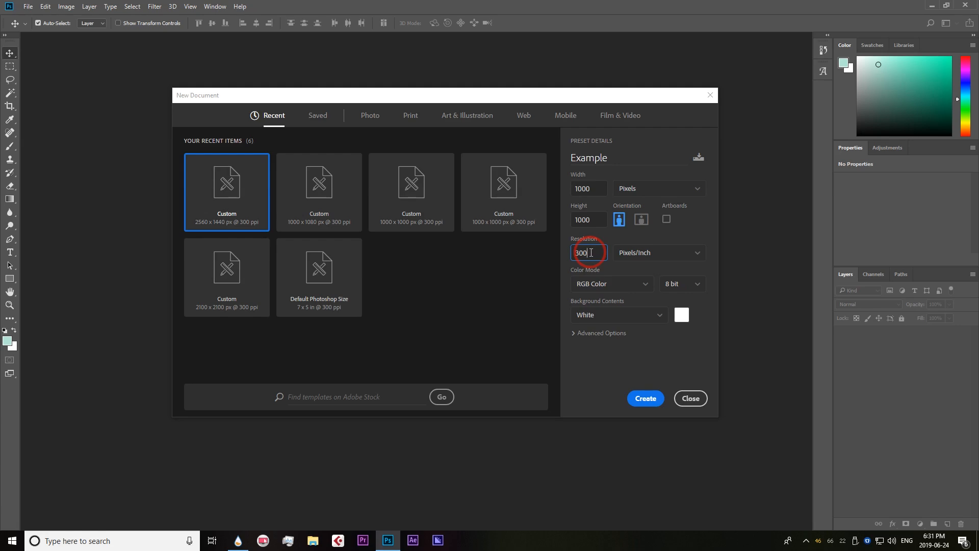
Step: Create the document in RGB Color mode at 8 bit with White background contents
left_click(636, 284)
left_click(637, 287)
left_click(636, 287)
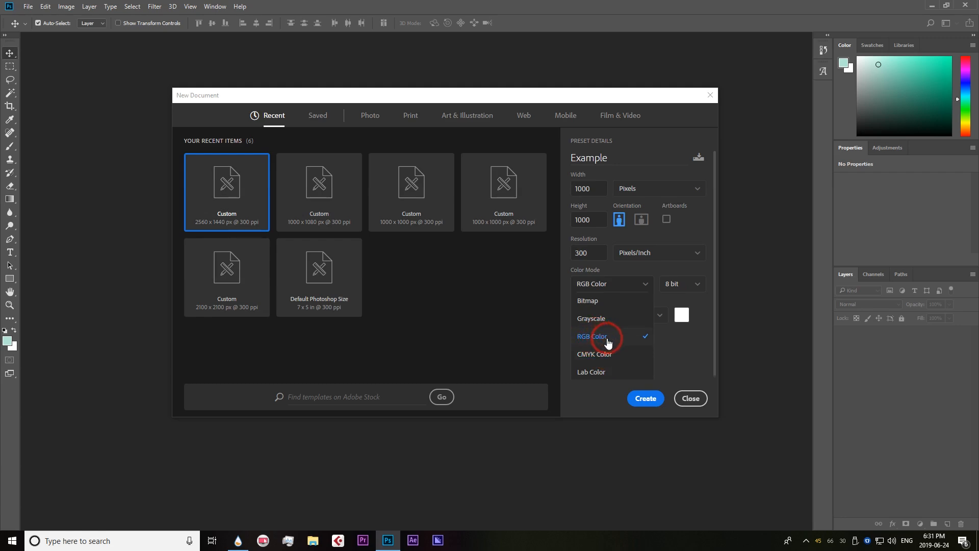
left_click(689, 341)
left_click(650, 319)
left_click(646, 314)
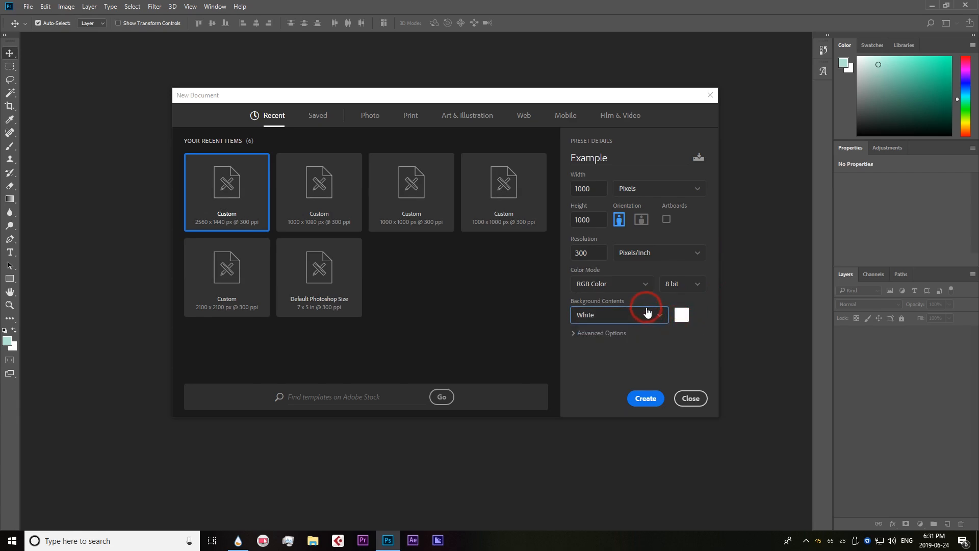
left_click(696, 283)
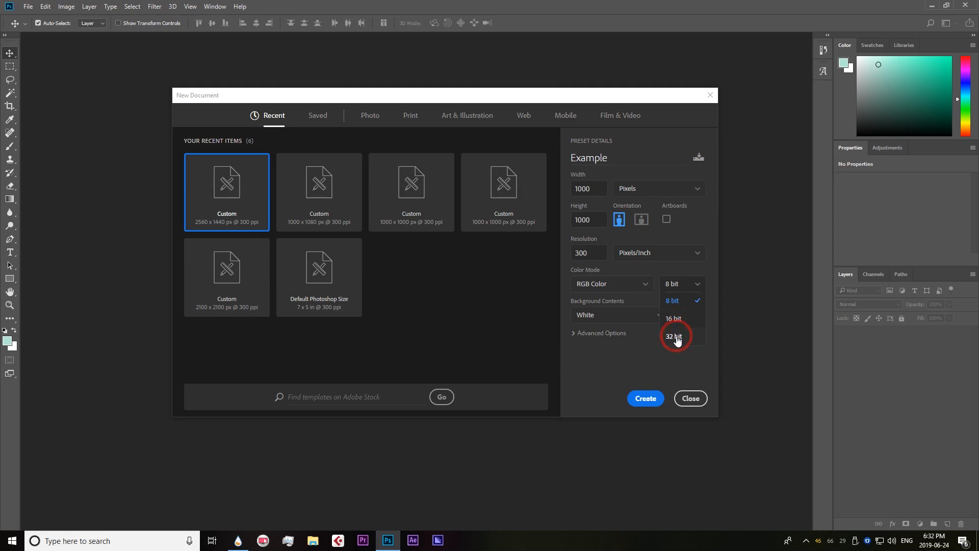
left_click(685, 305)
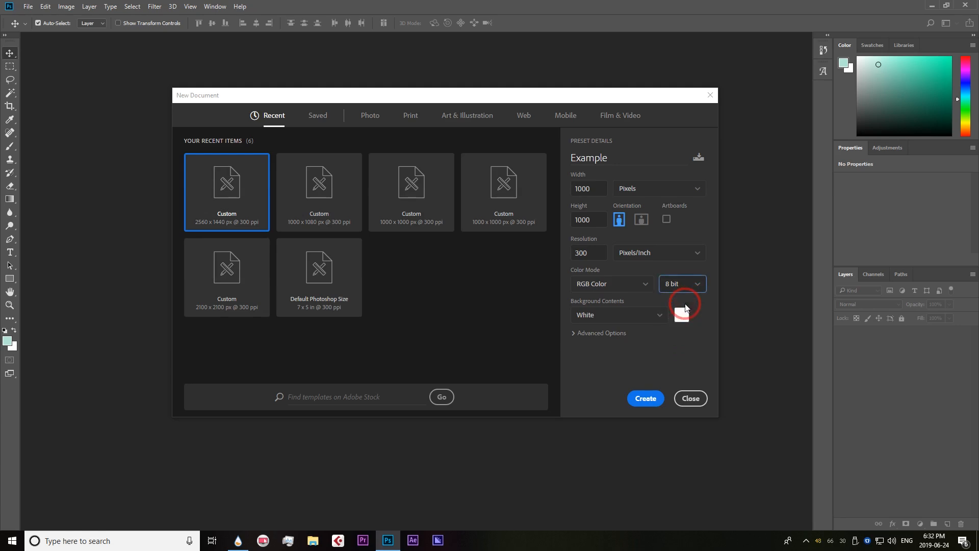
left_click(646, 399)
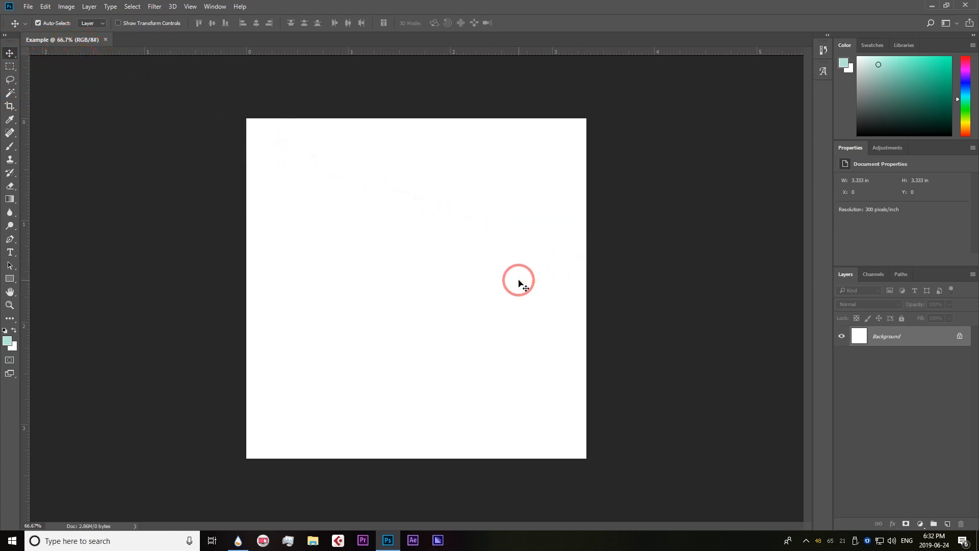
scroll(518, 280, "up", 4)
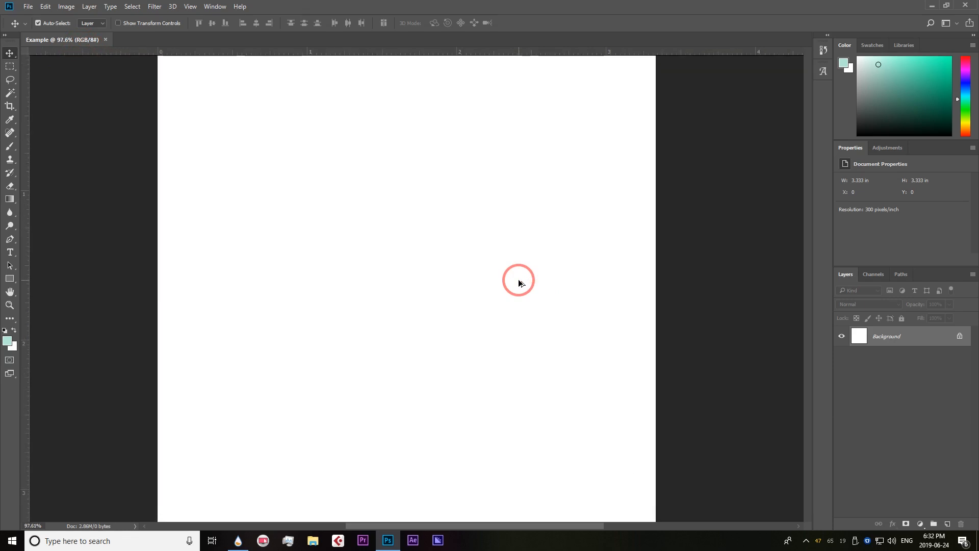
scroll(518, 280, "down", 4)
scroll(519, 280, "up", 1)
scroll(519, 282, "up", 1)
scroll(519, 282, "down", 1)
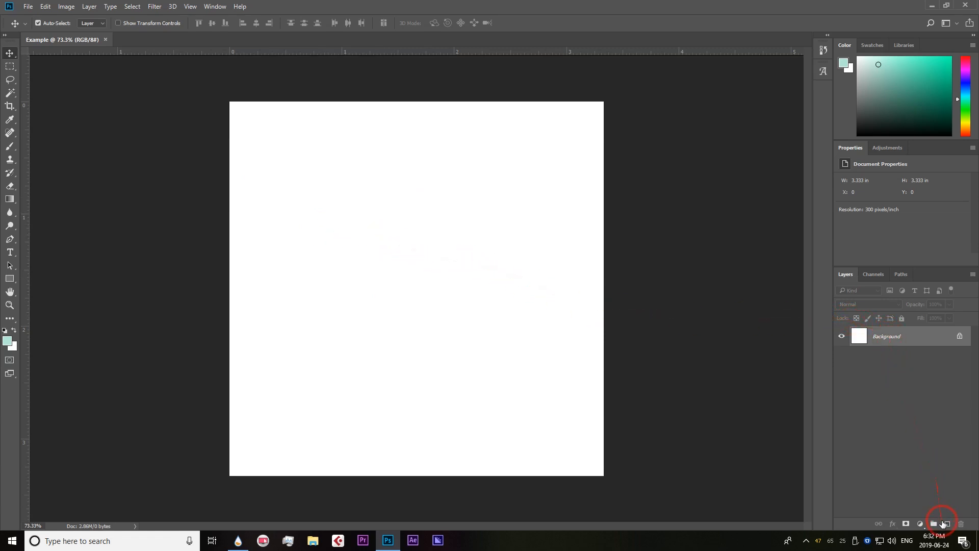
Step: Add a new blank layer above the Background and delete it again
left_click(947, 524)
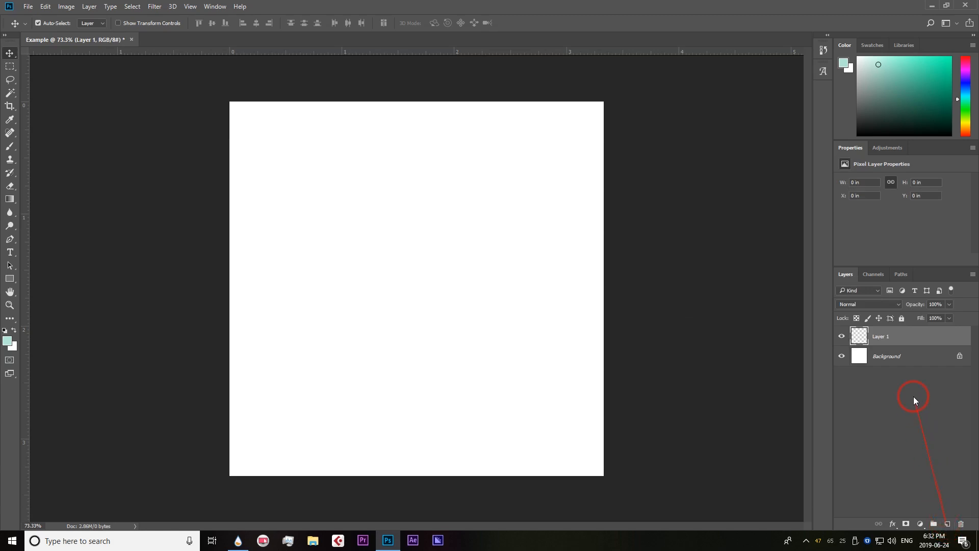
left_click(960, 524)
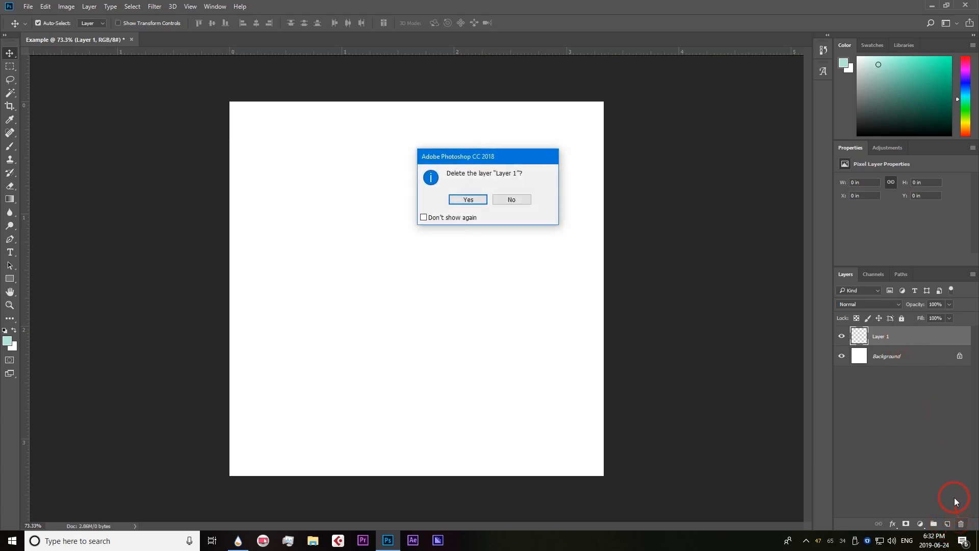
left_click(466, 200)
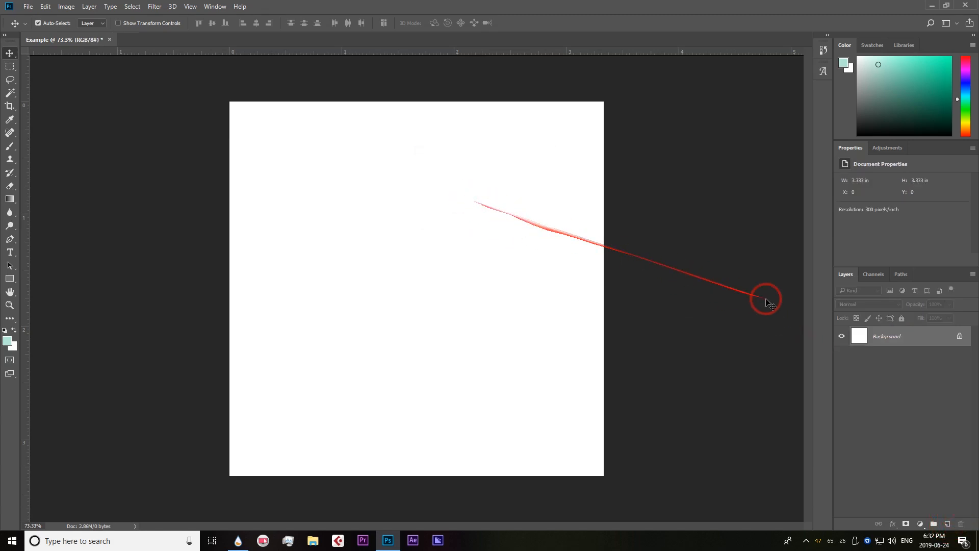
Step: Unlock the Background layer and move it on the canvas to about X 0.47 in, Y 0.27 in
left_click(961, 337)
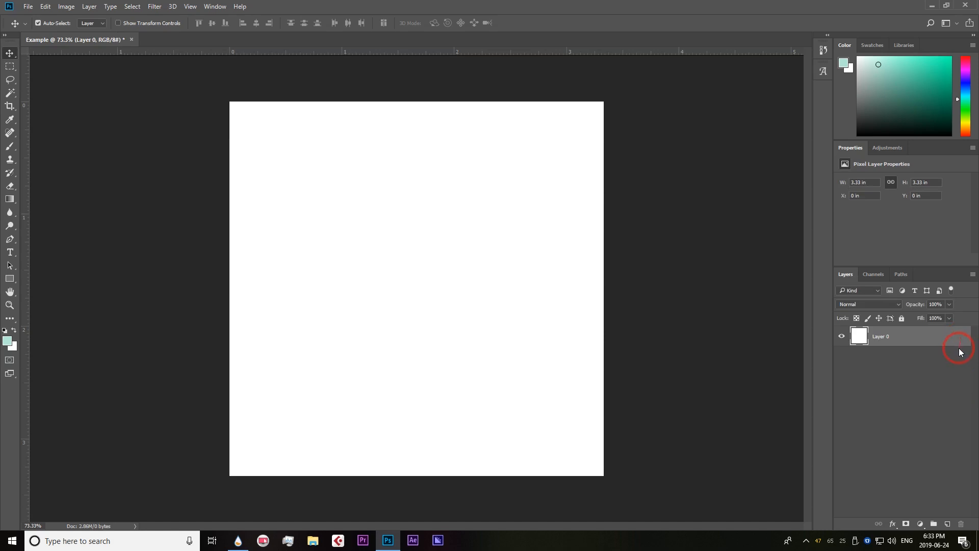
left_click_drag(408, 190, 346, 246)
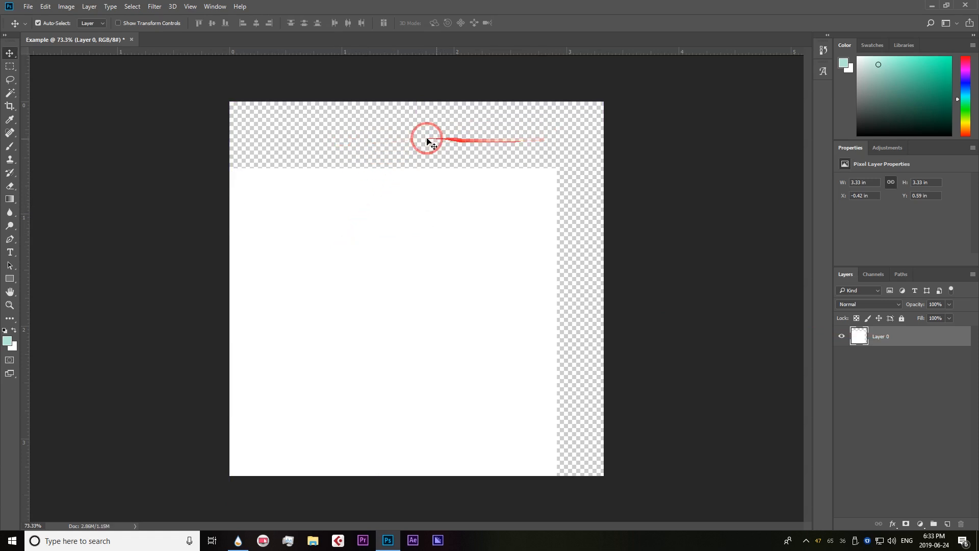
left_click_drag(398, 289, 476, 255)
left_click_drag(379, 190, 402, 191)
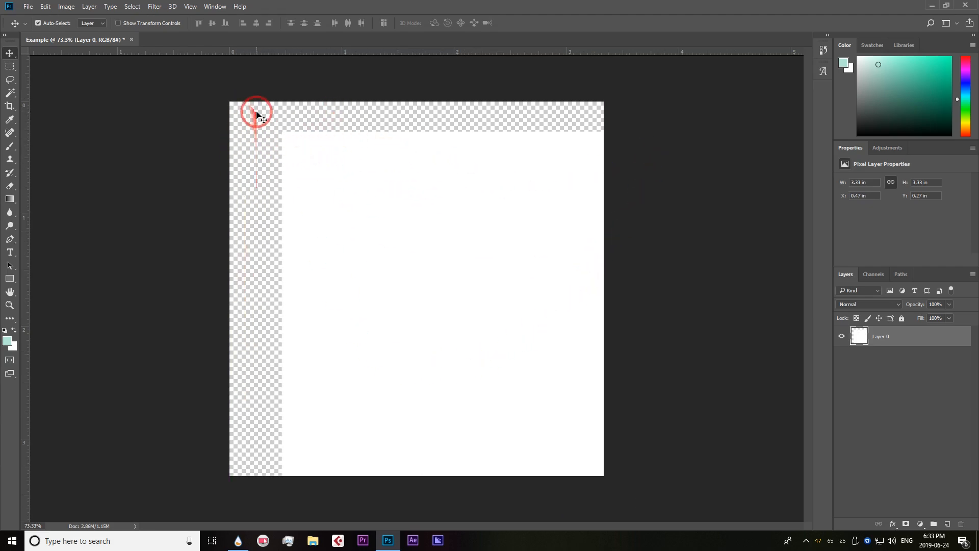
Step: Move Layer 0 back to fill the canvas at X 0, Y 0, then lock it completely and try to move it
left_click_drag(333, 192, 282, 160)
left_click(923, 338)
left_click(902, 319)
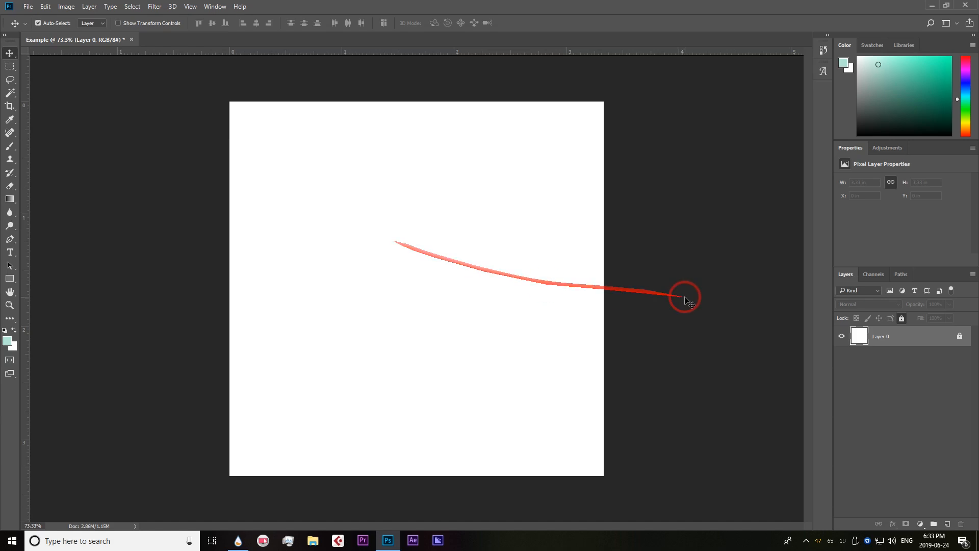
left_click_drag(474, 239, 372, 208)
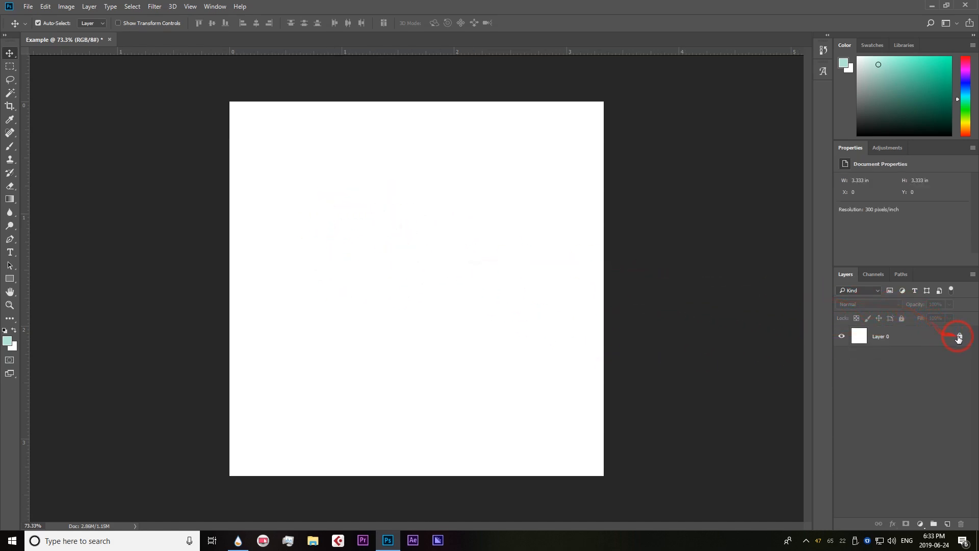
Step: Unlock Layer 0 and move it around, returning it to X 0 in, Y 0 in
mouse_move(334, 203)
left_mouse_down()
mouse_move(332, 221)
mouse_move(350, 225)
mouse_move(332, 201)
left_mouse_up()
left_click_drag(383, 227, 350, 219)
left_click_drag(389, 184, 394, 185)
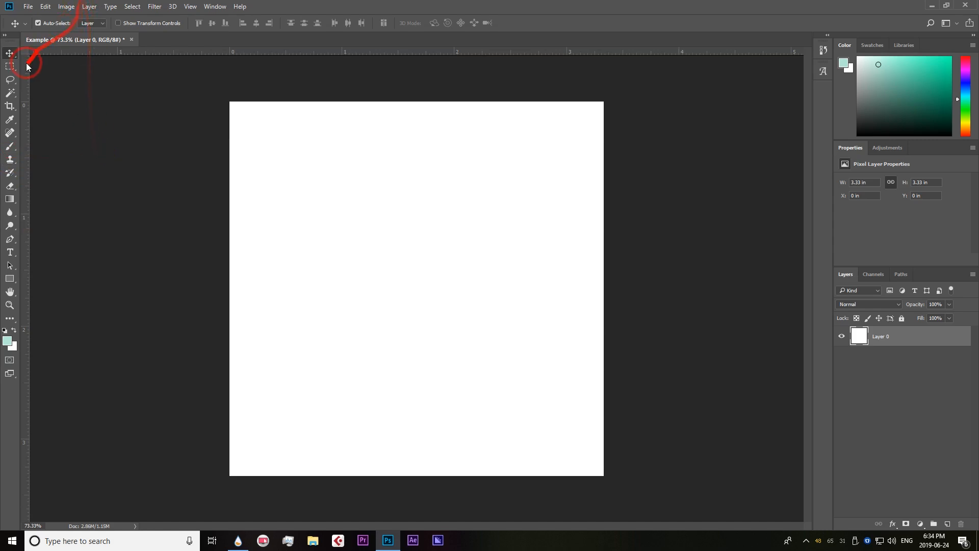
Step: Choose the Rectangular Marquee Tool from the group of marquee tools
left_click(11, 67)
right_click(9, 69)
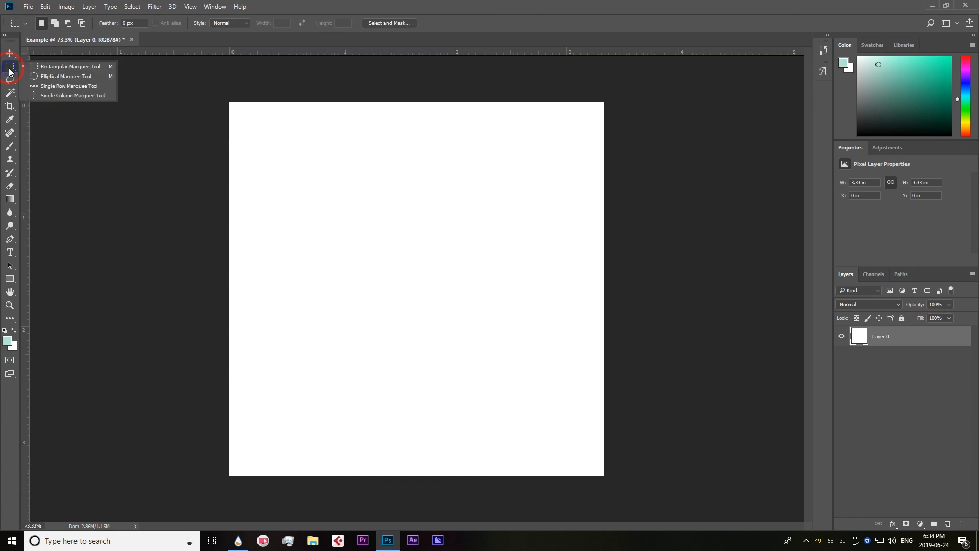
left_click(44, 70)
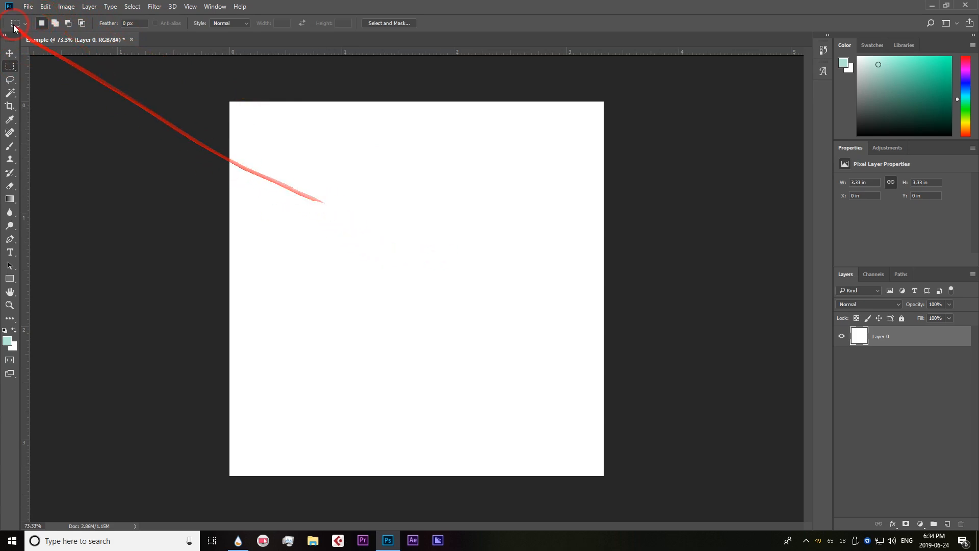
Step: Place the image adventure-arid-dawn-2403629.jpg as an embedded object in the document
left_click(28, 6)
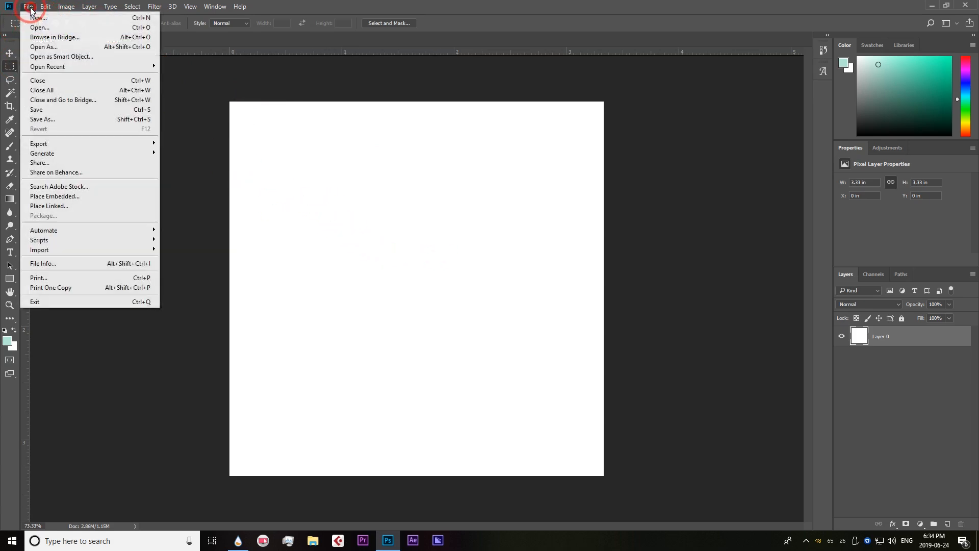
left_click(87, 198)
left_click(241, 105)
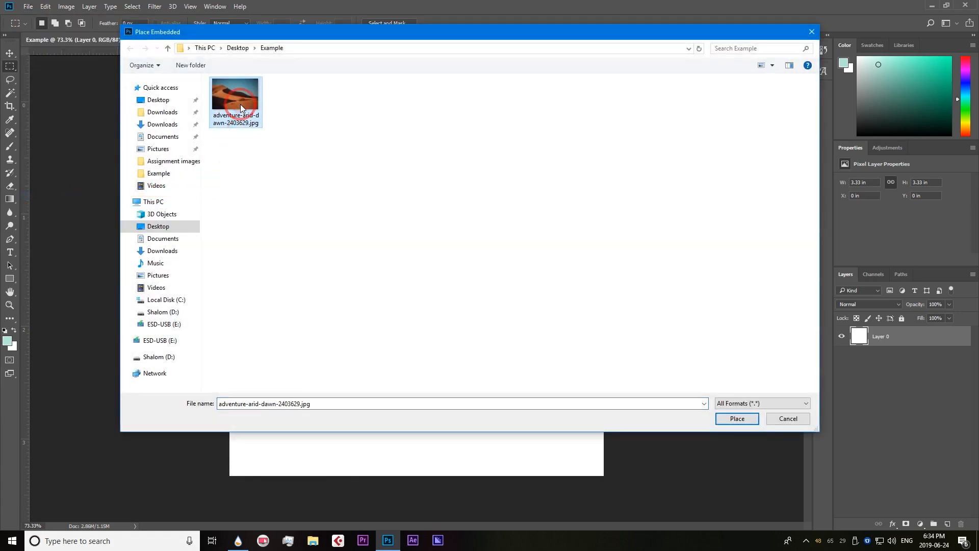
left_click(735, 418)
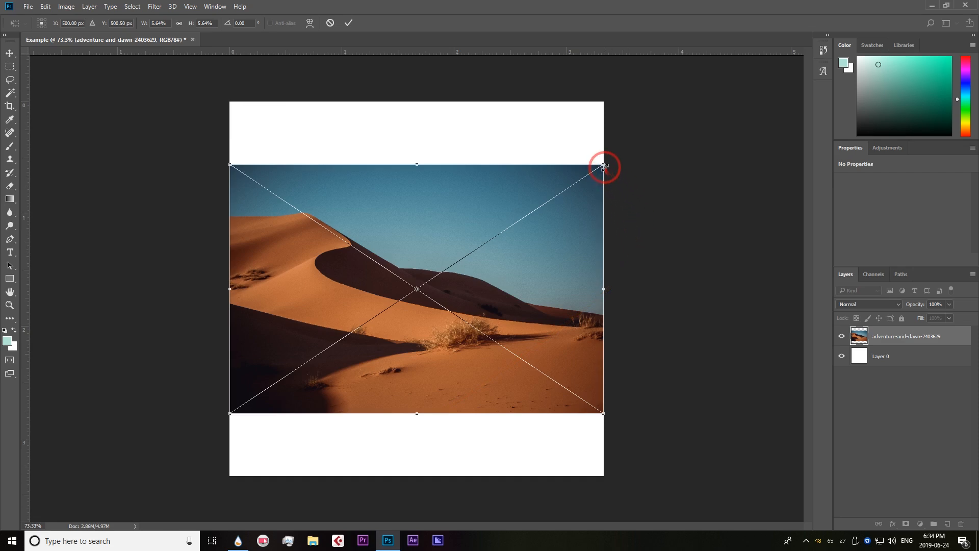
Step: Enlarge the placed desert image to about 8.6% scale and reposition it to cover the whole canvas
left_click_drag(492, 201, 464, 212)
left_click_drag(604, 164, 706, 93)
left_click_drag(666, 179, 601, 242)
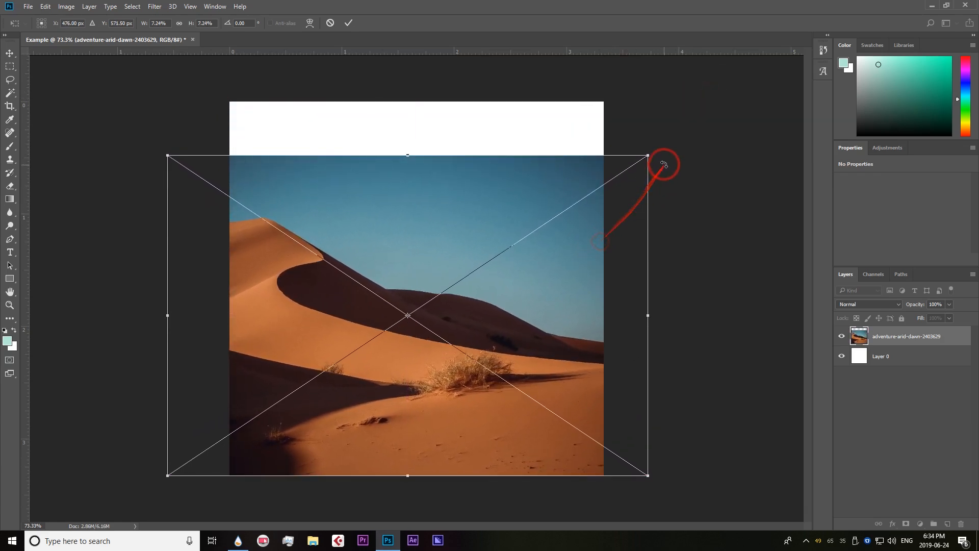
left_click_drag(648, 155, 737, 88)
left_click_drag(683, 188, 668, 196)
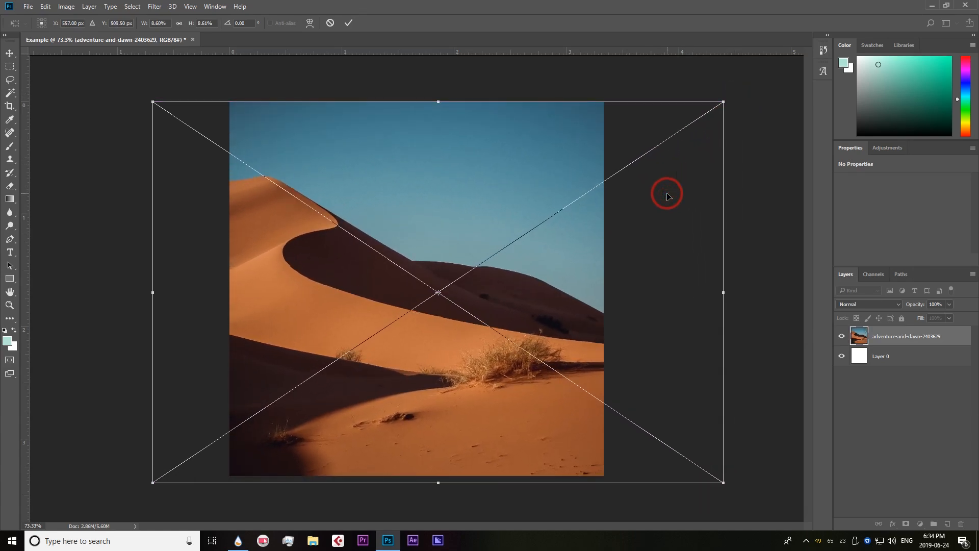
Step: Shrink the placed image to about 4% scale, moving its transform reference point to about X 544.74 px, Y 403.23 px
left_click_drag(723, 102, 561, 197)
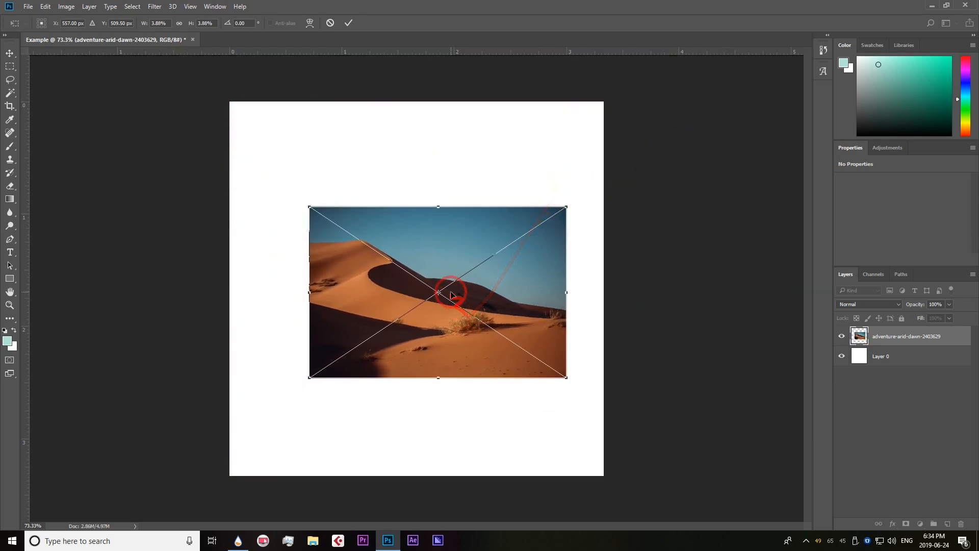
left_click_drag(439, 293, 433, 253)
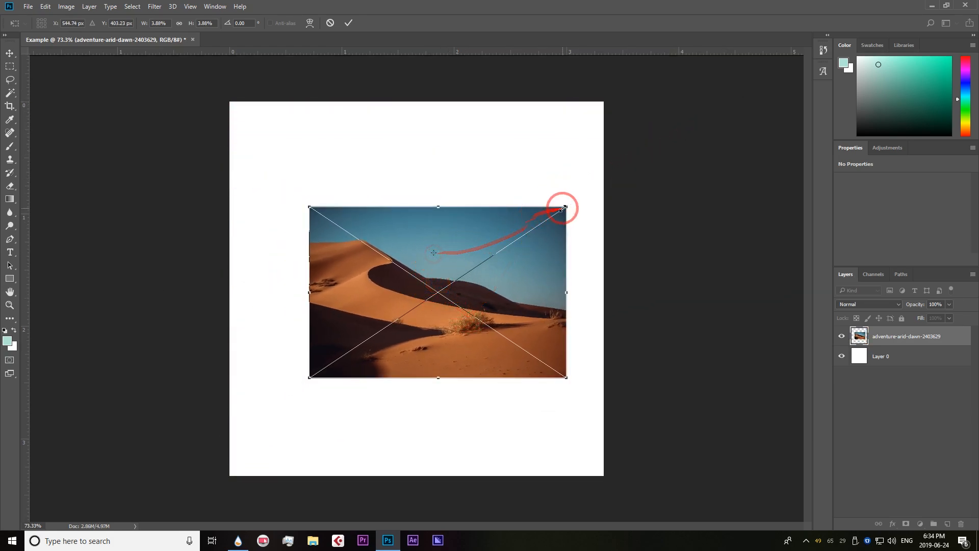
mouse_move(566, 206)
left_mouse_down()
mouse_move(444, 265)
mouse_move(570, 206)
left_mouse_up()
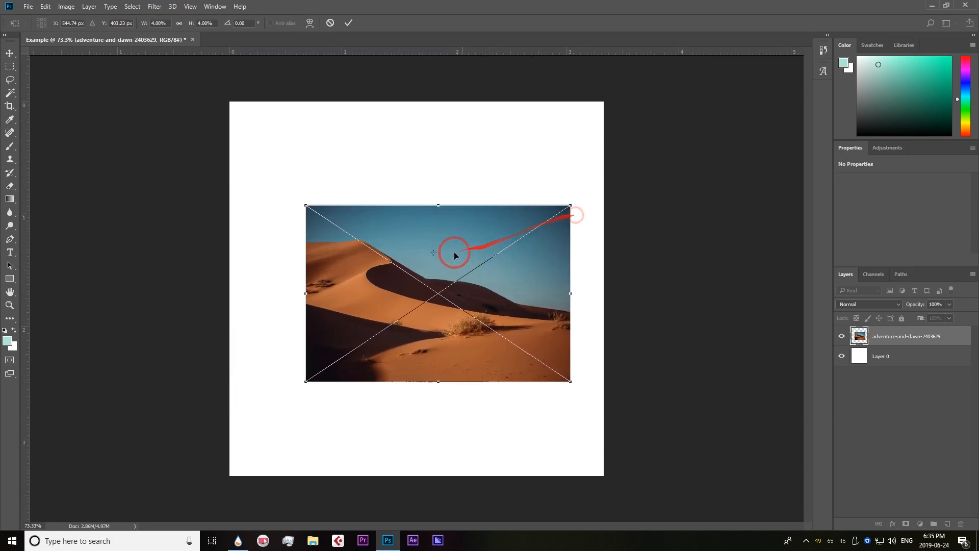
Step: Return the reference point to the image's centre, scale the image to about 3.15% and delete its layer
left_click_drag(435, 252, 439, 293)
left_click_drag(571, 206, 543, 222)
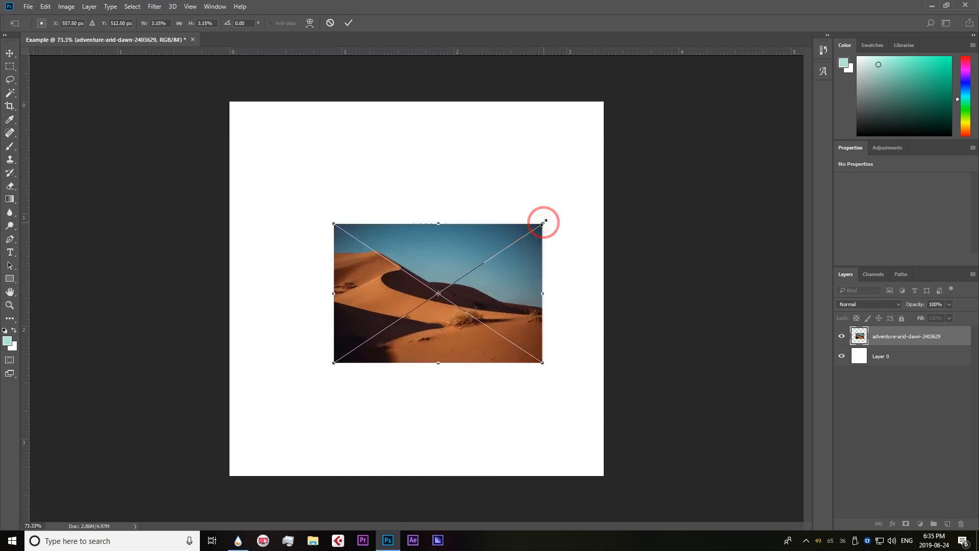
key("Return")
key("Delete")
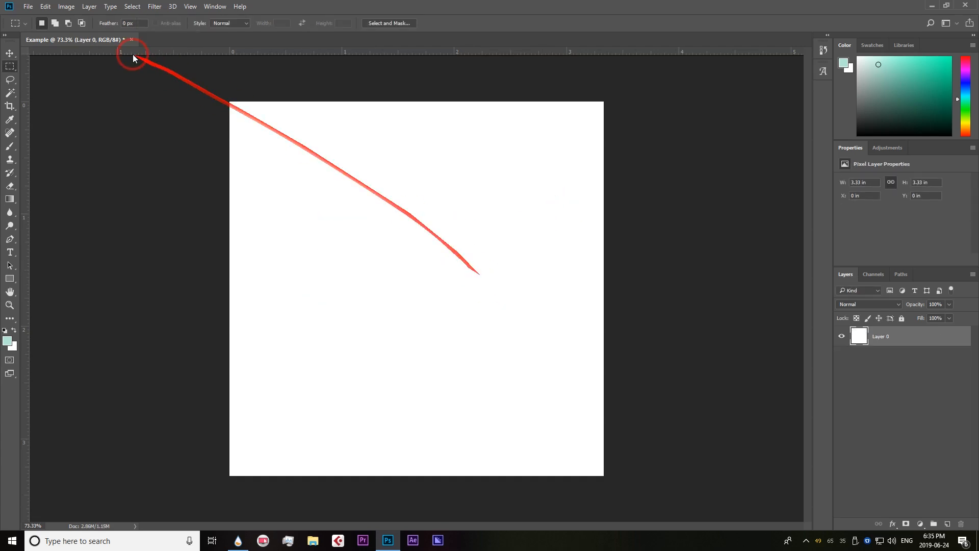
Step: Place adventure-arid-dawn-2403629.jpg as an embedded object again and commit it at its default size
left_click(28, 7)
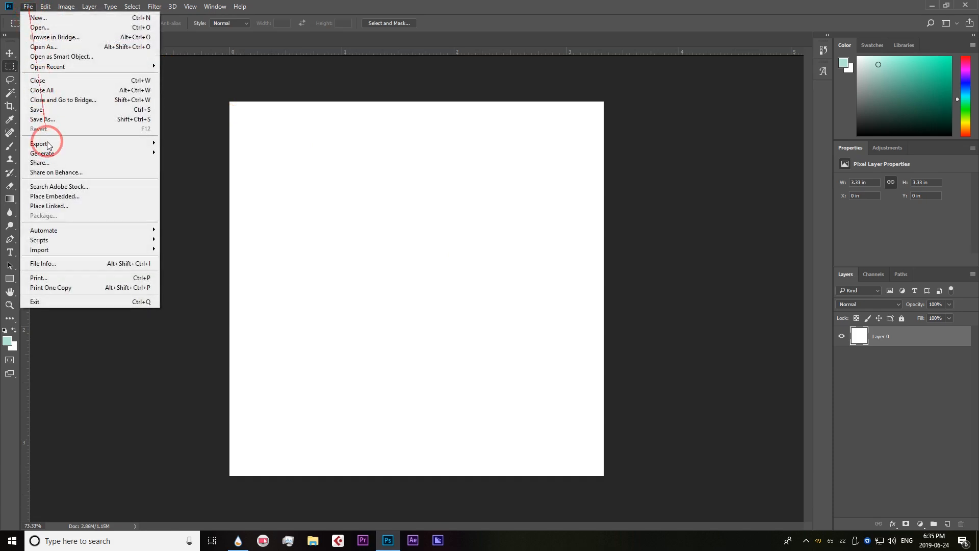
left_click(62, 197)
left_click(226, 102)
left_click(737, 418)
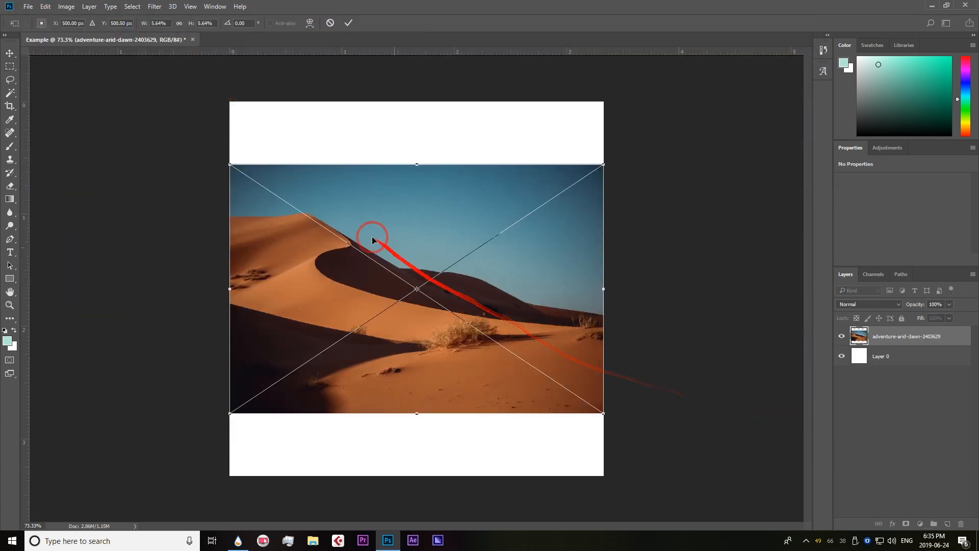
key("Return")
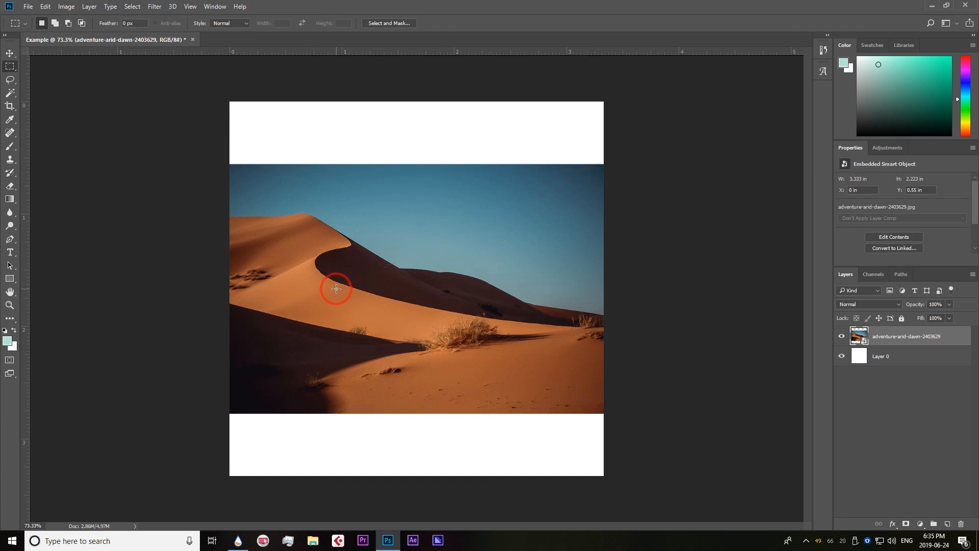
Step: Free-transform the desert image to about 8.55% scale so that it covers the whole canvas
key("ctrl+t")
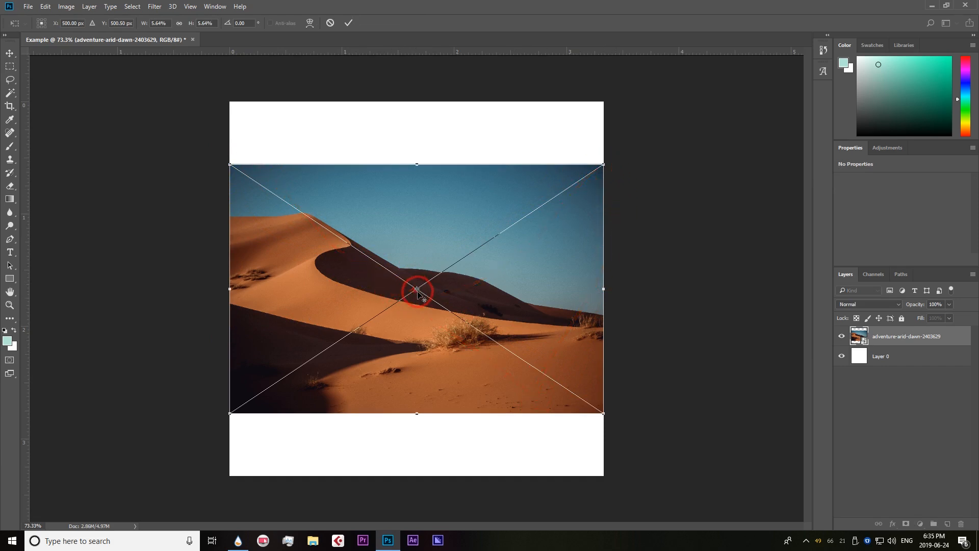
left_click_drag(604, 165, 702, 101)
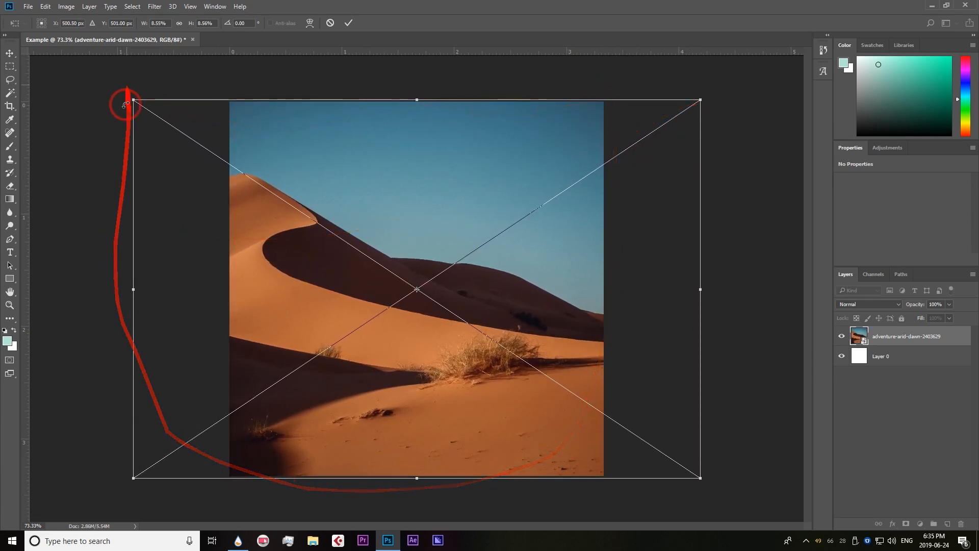
left_click_drag(406, 194, 439, 182)
key("Return")
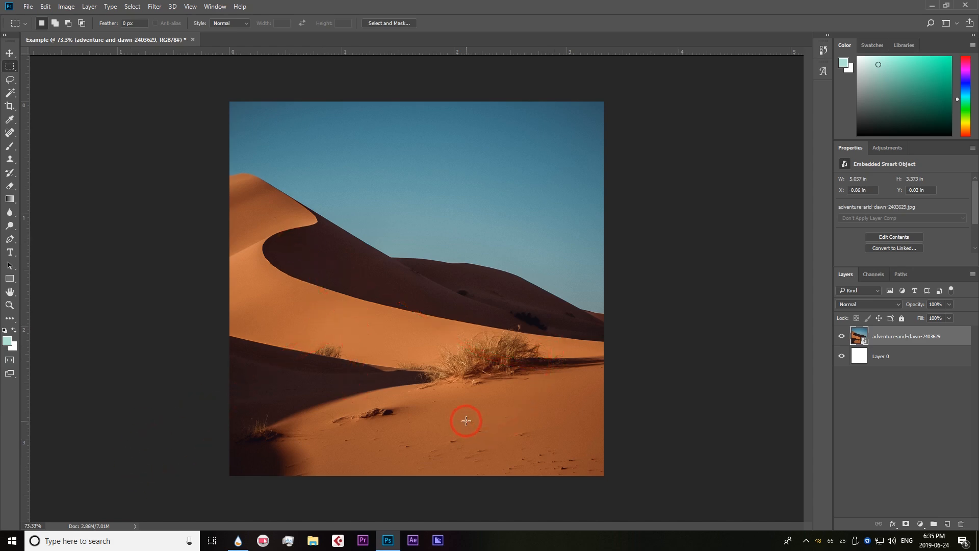
Step: Practise making rectangular marquee selections in the sky of the desert image and clearing them
right_click(10, 66)
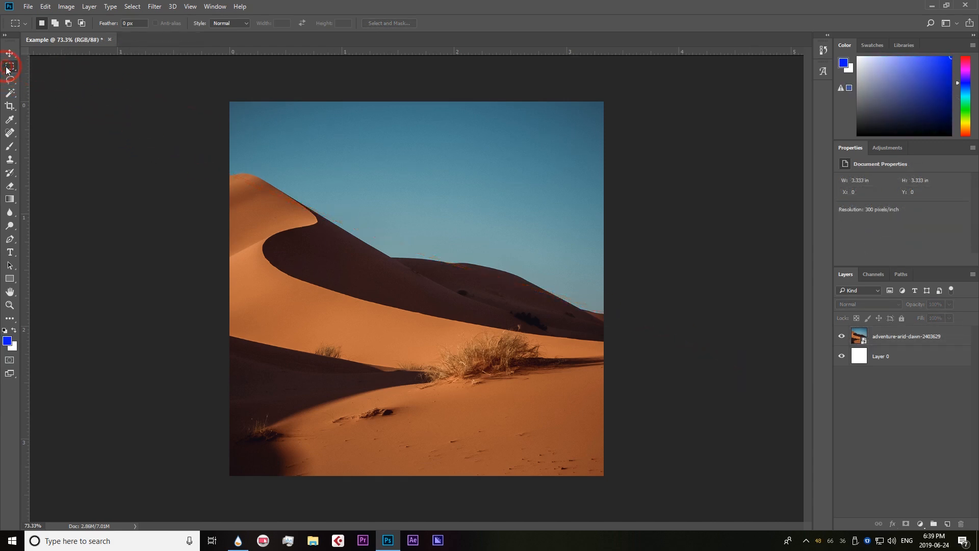
left_click_drag(368, 129, 533, 200)
left_click(380, 160)
left_click_drag(390, 124, 511, 204)
left_click(506, 199)
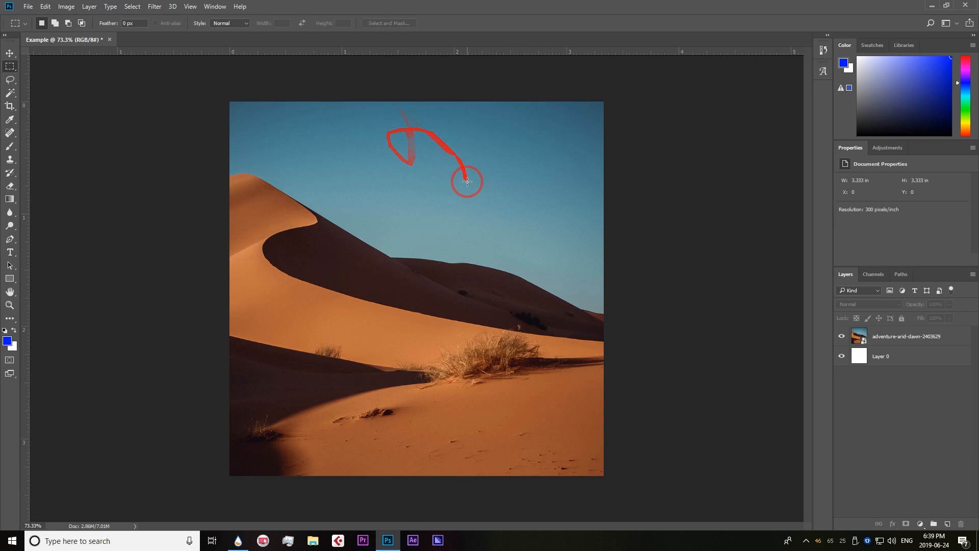
left_click_drag(383, 121, 562, 209)
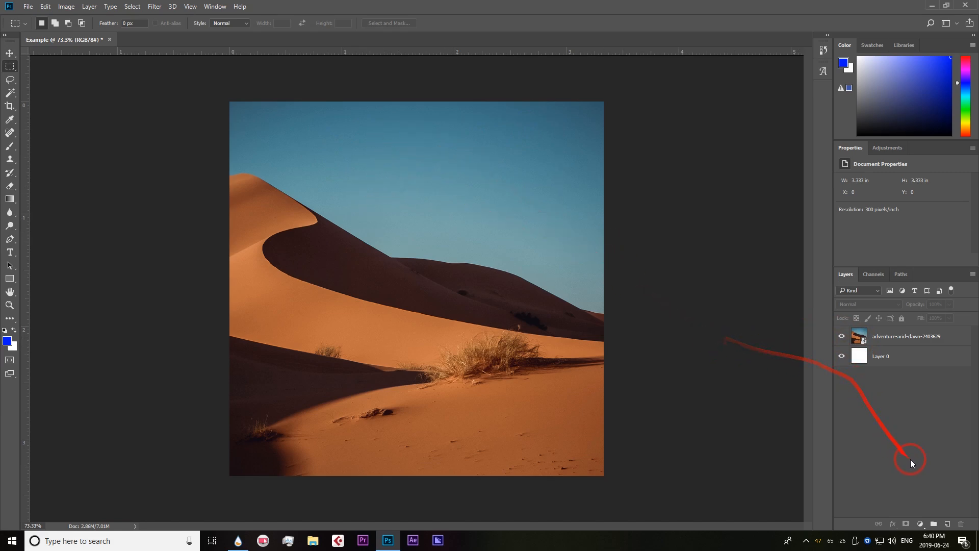
Step: Add a new layer and fill a rectangular selection of about 1.51 by 0.68 in in the sky with the blue foreground color
left_click(948, 523)
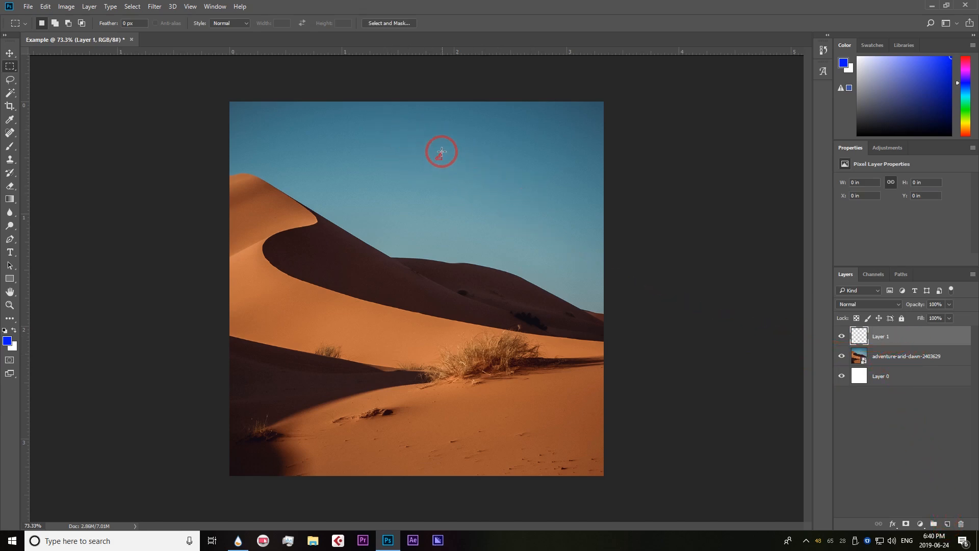
left_click_drag(384, 115, 554, 190)
key("alt+BackSpace")
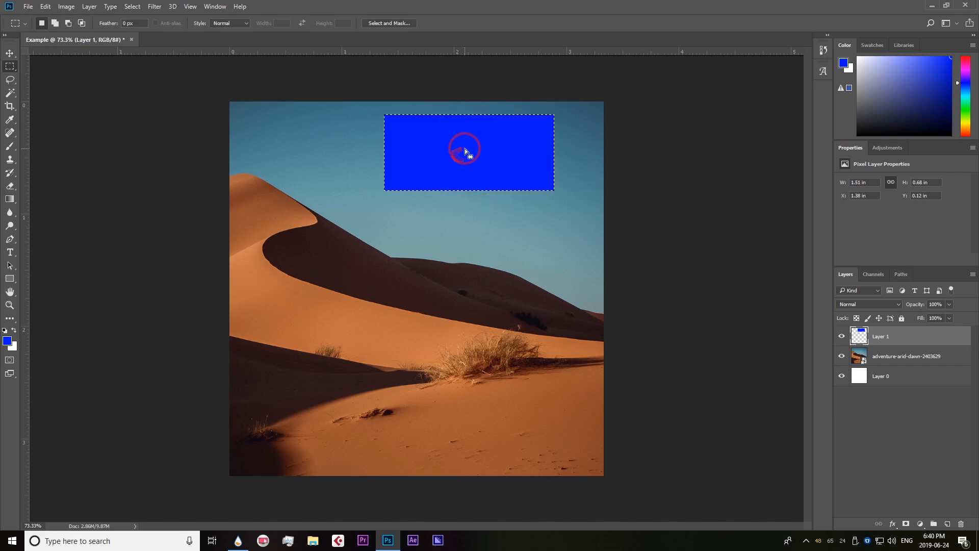
Step: Change the foreground color to a muted purple and fill the selected rectangle on Layer 1 with it
left_click(9, 346)
left_click(764, 150)
left_click_drag(765, 151, 784, 100)
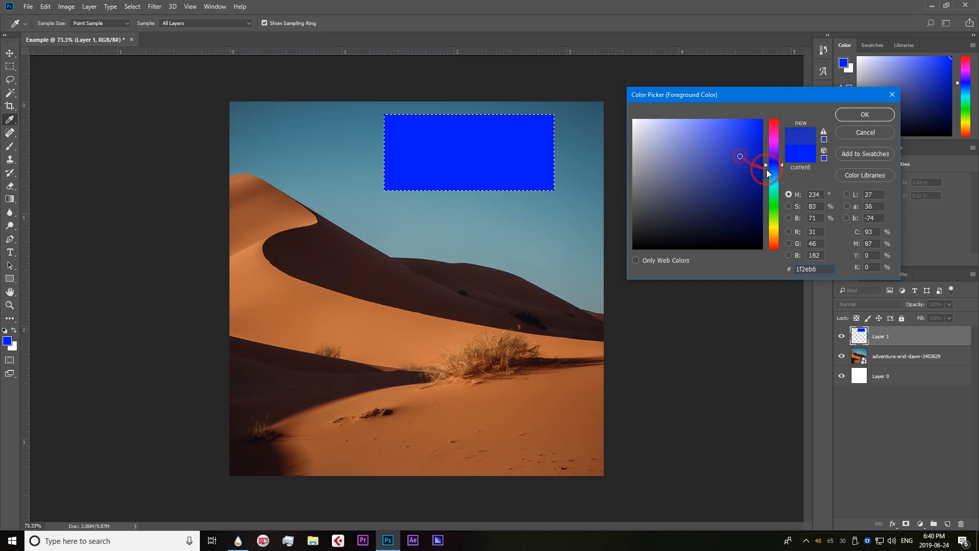
left_click_drag(774, 165, 774, 149)
left_click(760, 121)
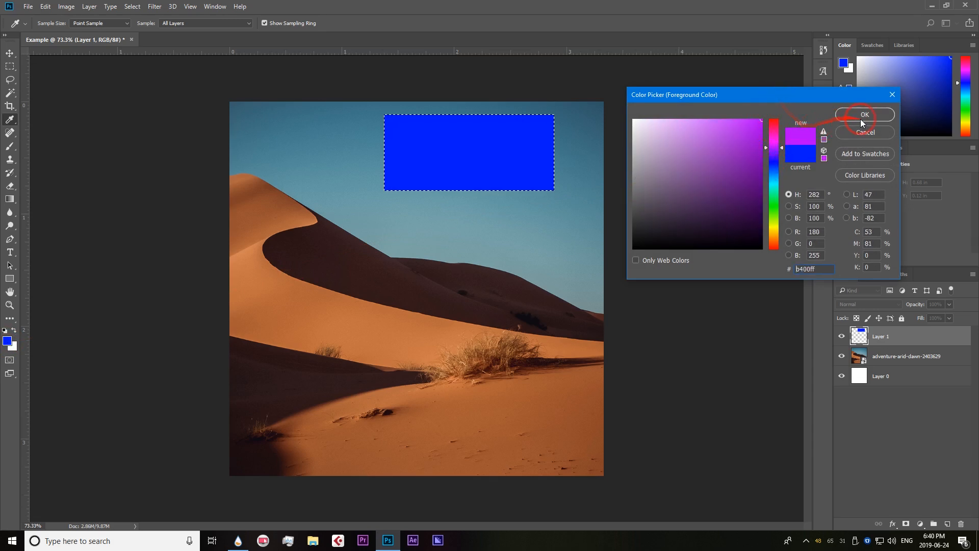
left_click(731, 152)
left_click(879, 115)
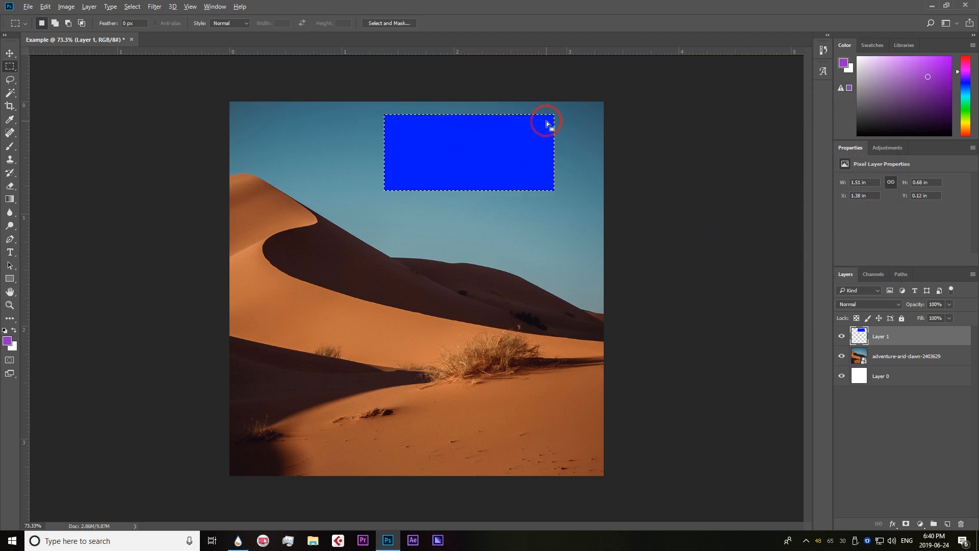
key("alt+BackSpace")
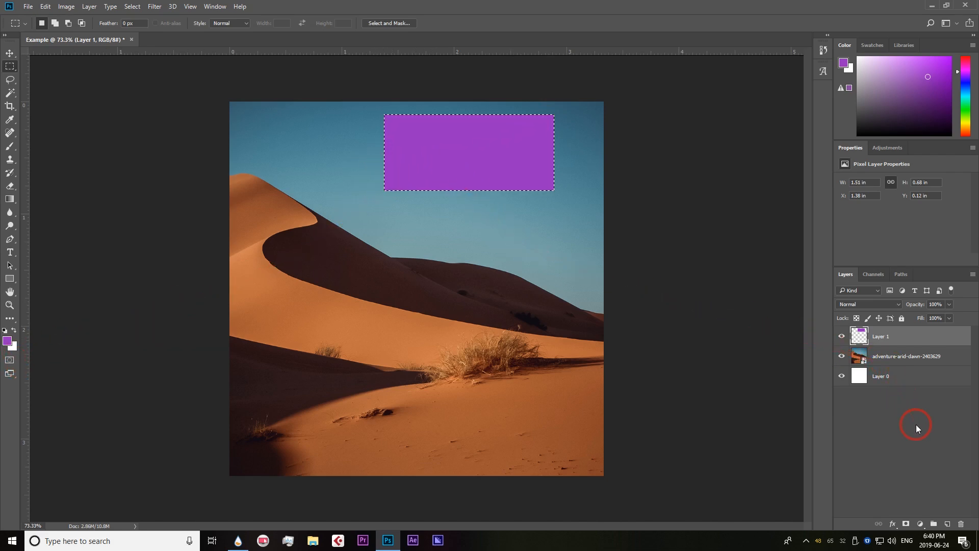
Step: Add another layer, drop the old selection and select a rectangle of about 1.1 by 0.5 in over the dune peak
left_click(949, 524)
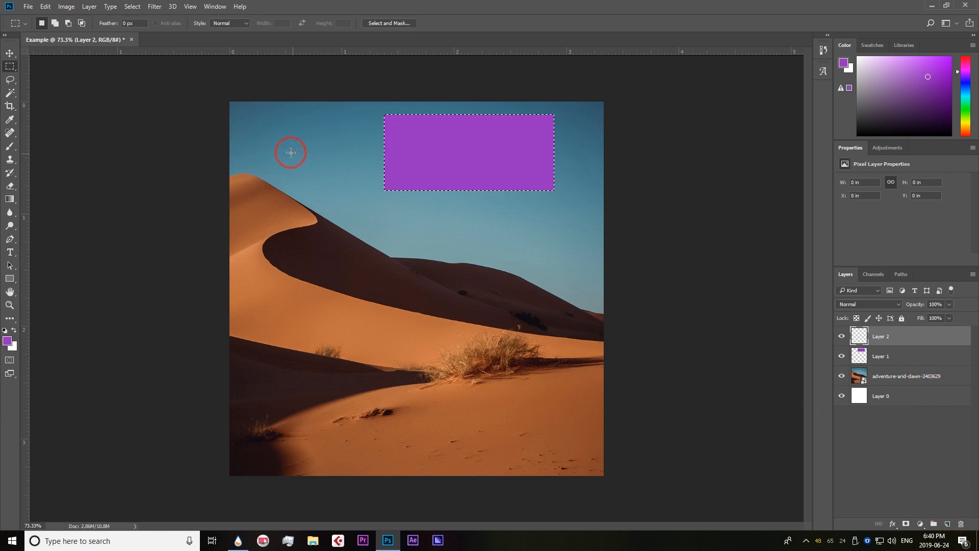
left_click(434, 123)
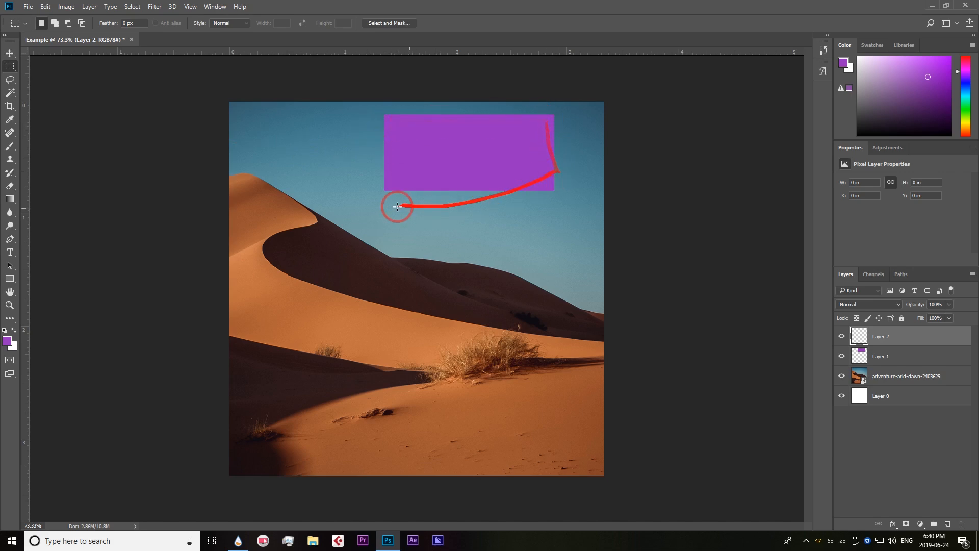
left_click_drag(248, 172, 372, 228)
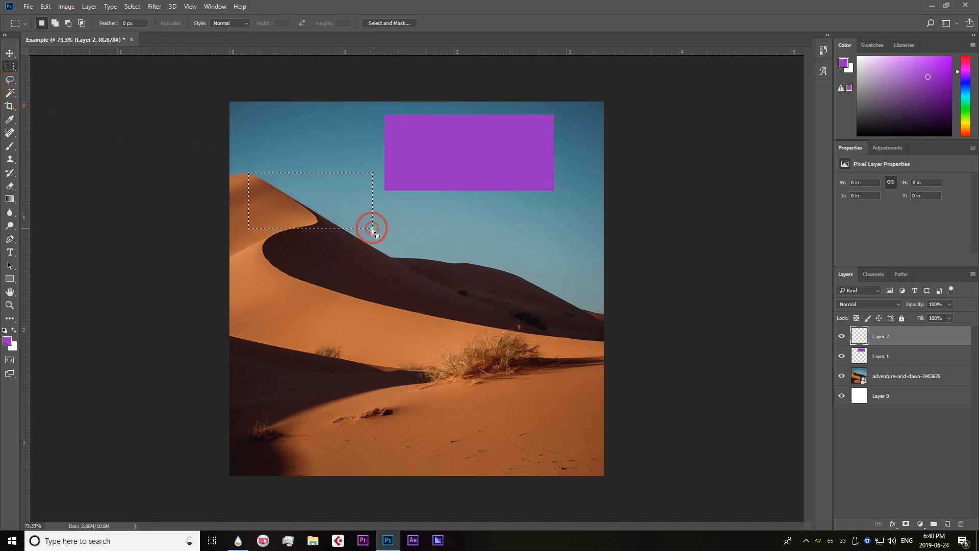
Step: Change the foreground color to red and fill the selected rectangle on Layer 2 with it
left_click(8, 341)
left_click(754, 171)
left_click(752, 139)
left_click(865, 114)
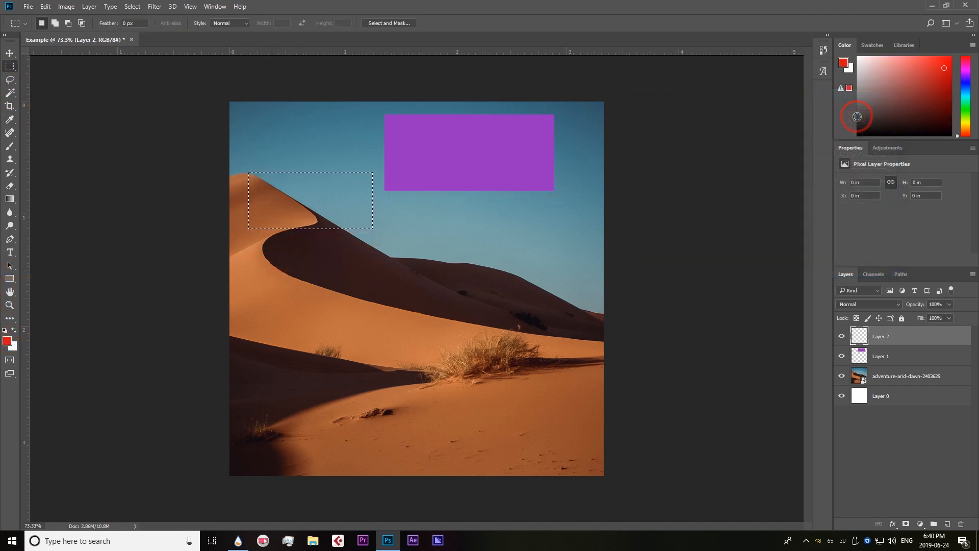
key("alt+BackSpace")
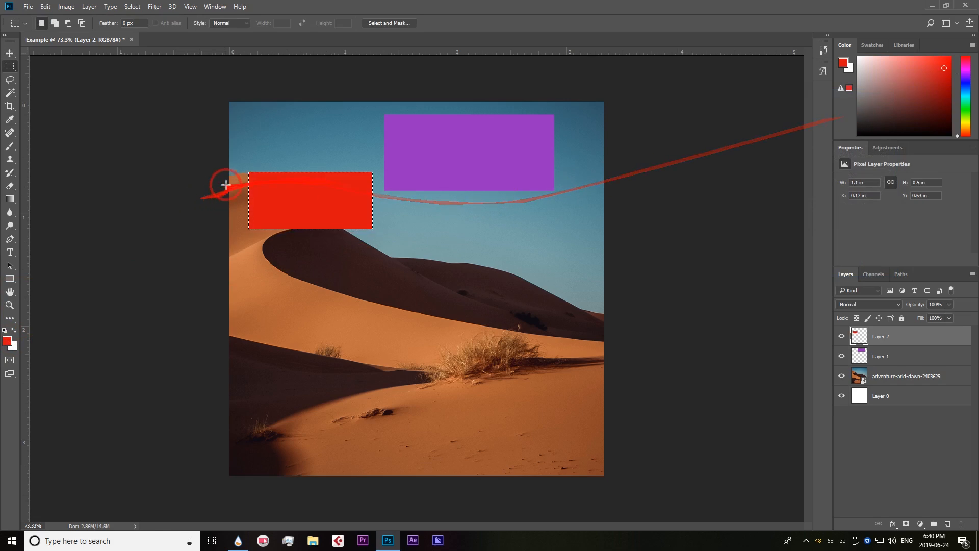
Step: Move the red rectangle to the canvas's upper-left corner at X 0, Y 0 in with the Move tool and drop the selection
left_click(346, 212)
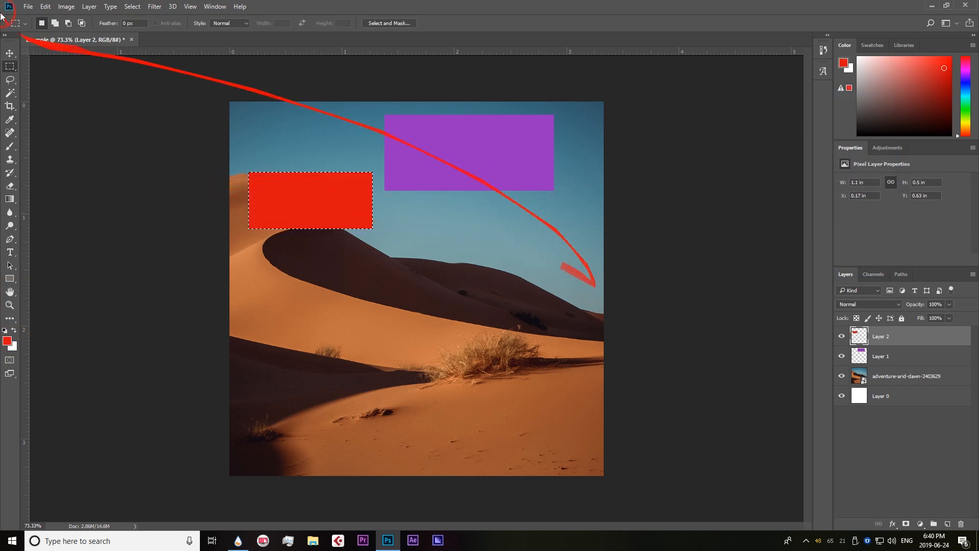
left_click(11, 53)
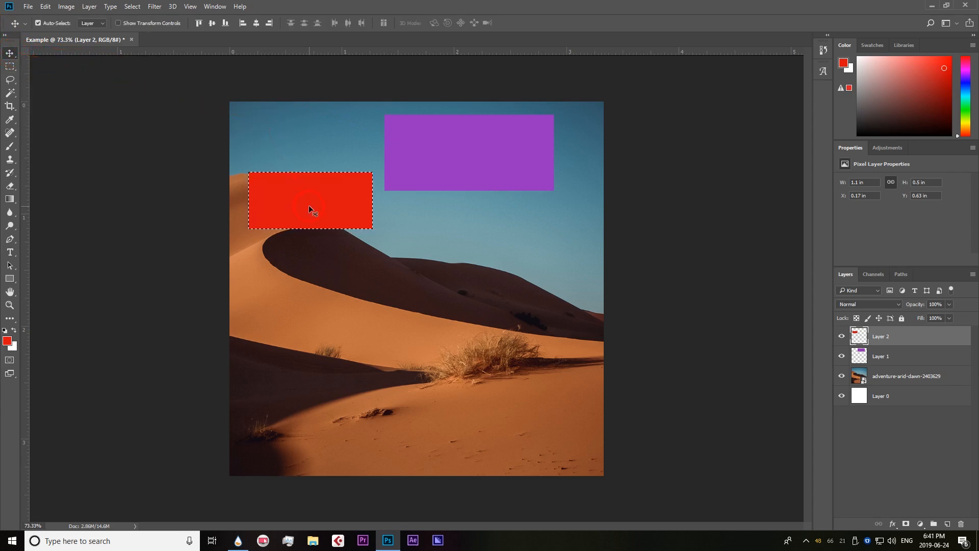
left_click_drag(301, 204, 284, 137)
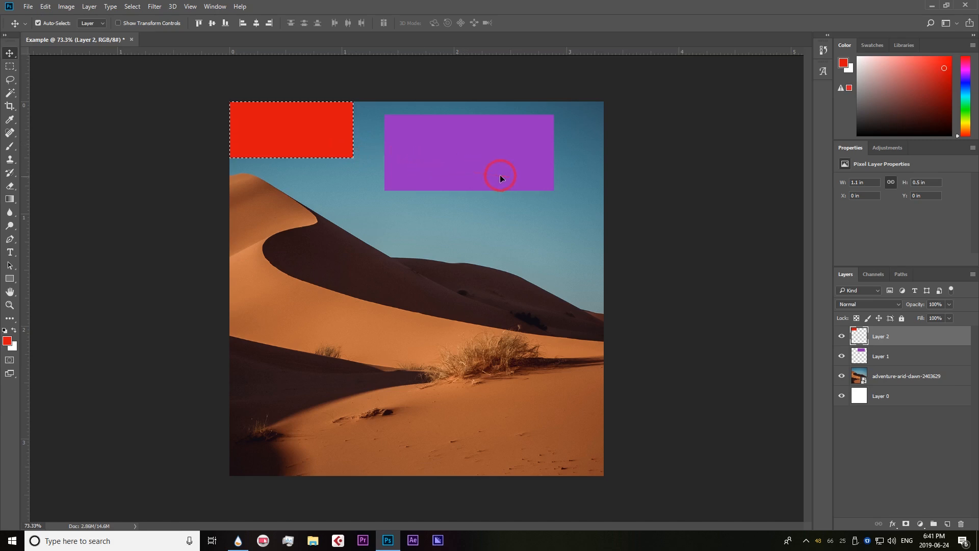
key("ctrl+d")
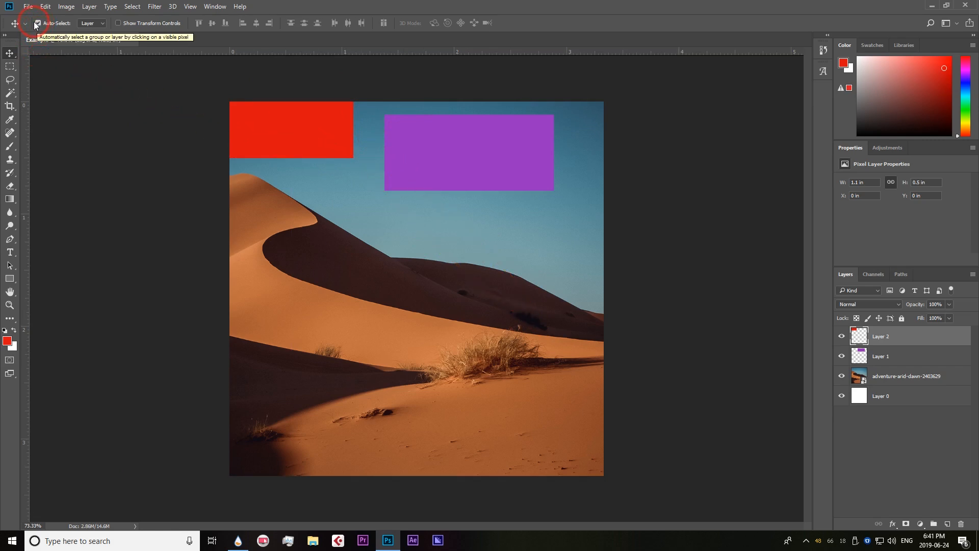
Step: Overlap the red rectangle with the purple one, nudge the purple one slightly left, and place the red one beside it at about X 0.08, Y 0.16 in
left_click_drag(254, 109, 458, 150)
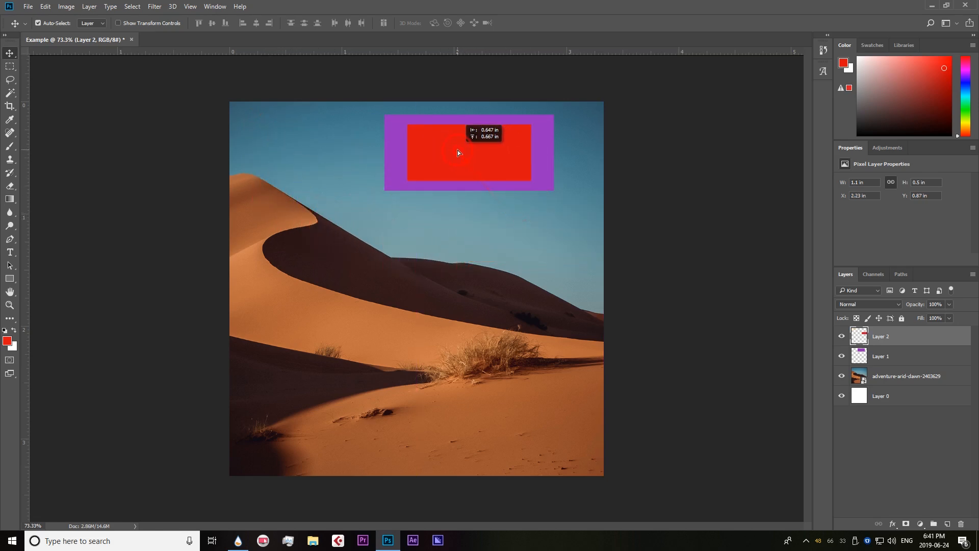
left_click_drag(541, 140, 470, 155)
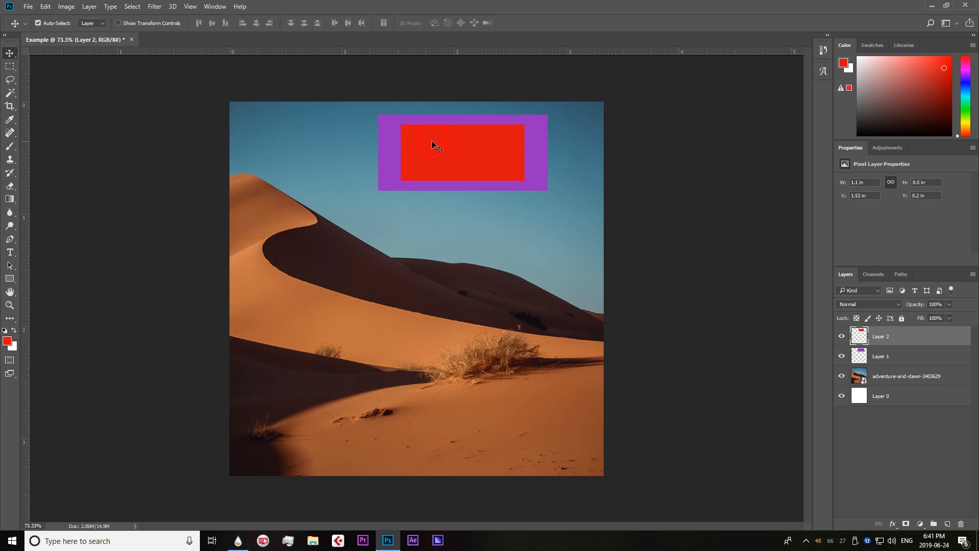
left_click_drag(494, 153, 331, 148)
left_click(880, 340)
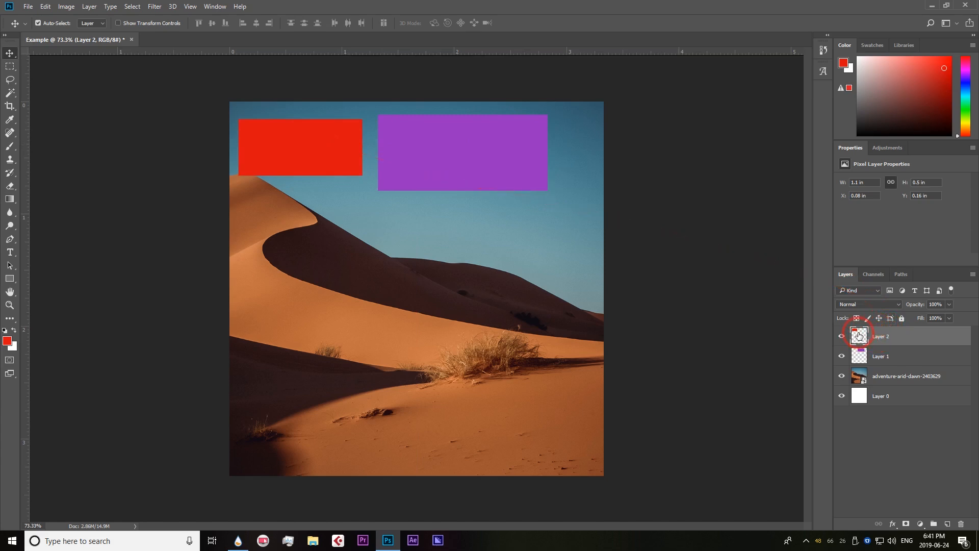
Step: Move the red rectangle back over the purple one at about X 1.53, Y 0.2 in and reorder Layer 2 beneath Layer 1
left_click_drag(384, 169, 475, 160)
left_click_drag(890, 337, 888, 357)
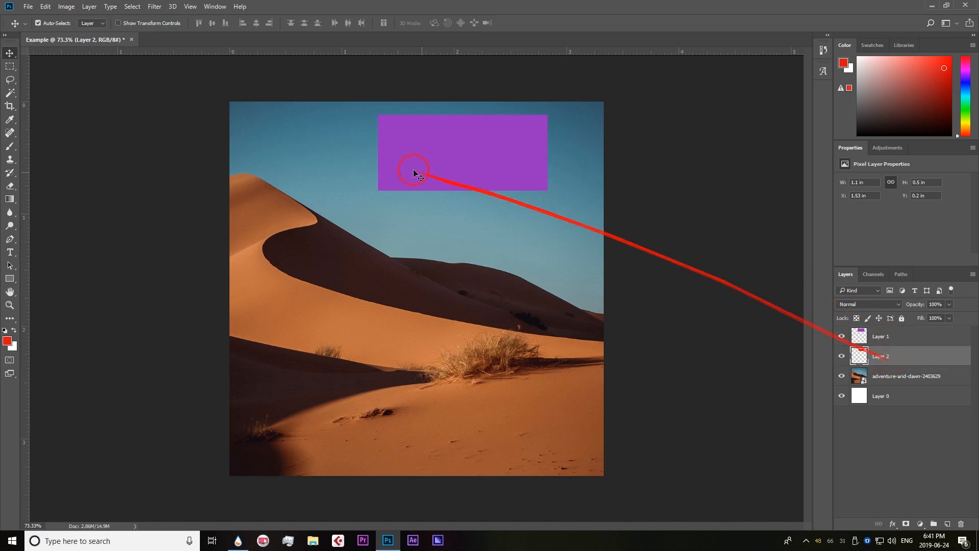
Step: Shift the overlapping rectangles left in the sky, the red one to about X 0.91, Y 0.2 in, and reorder Layer 2 above Layer 1
left_click(875, 339)
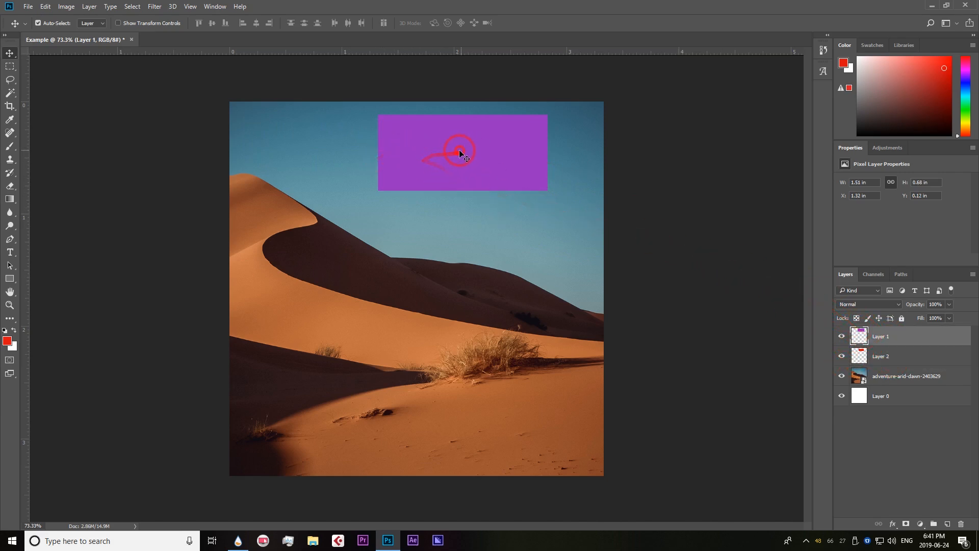
left_click_drag(459, 149, 416, 157)
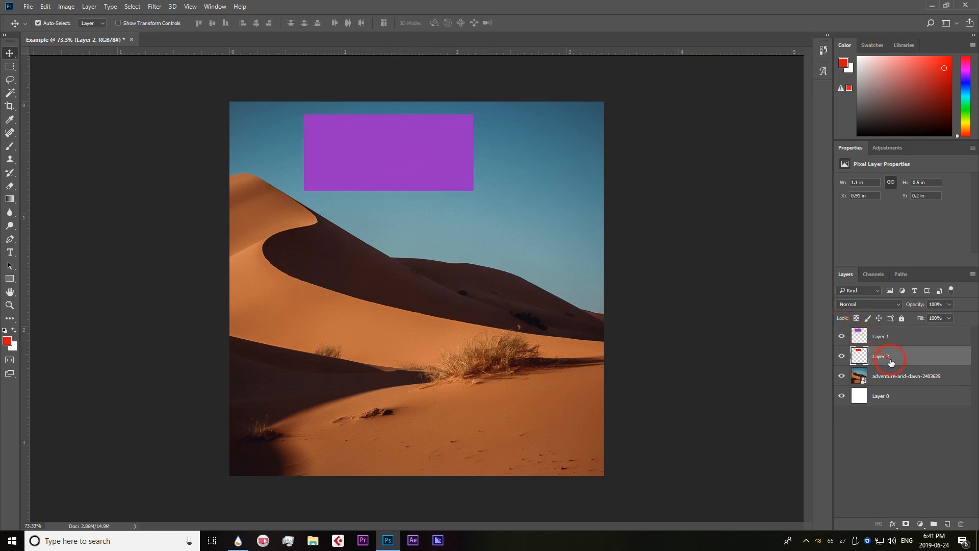
left_click_drag(892, 361, 890, 334)
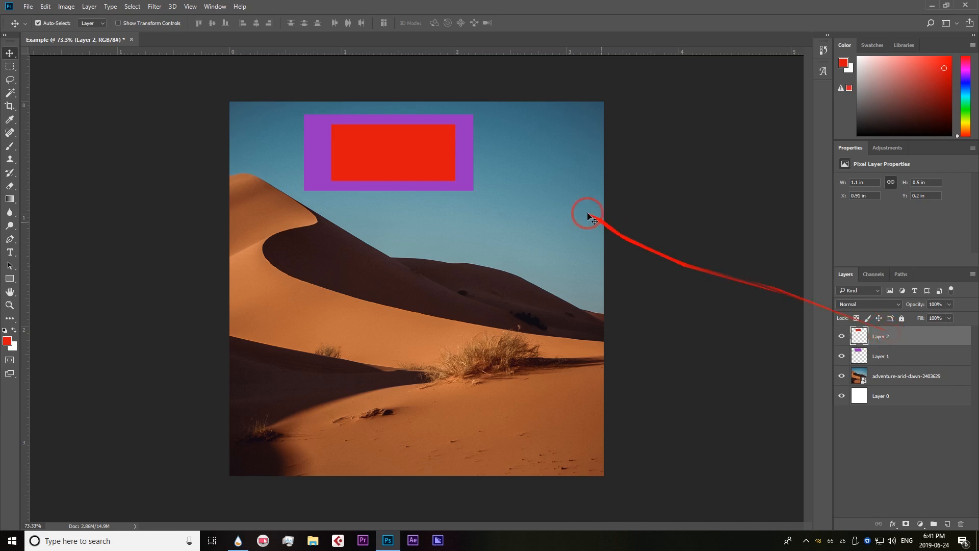